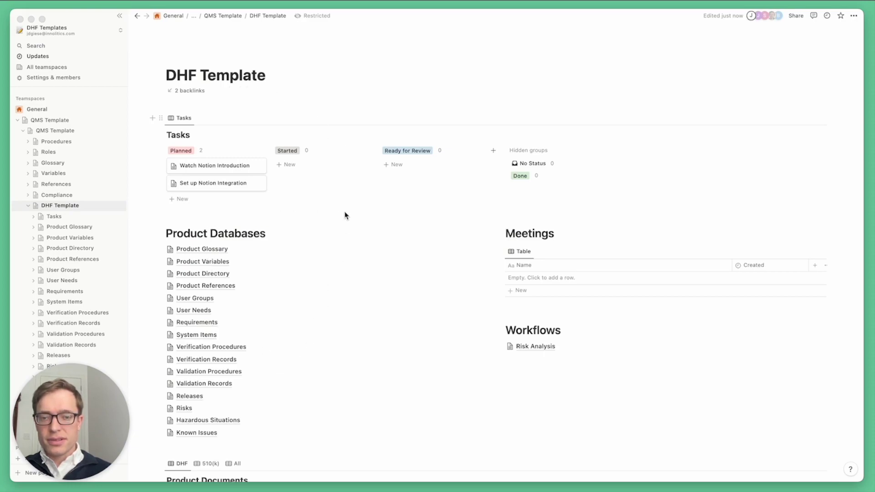
Add an empty line below the Product Databases heading in DHF Template.
scroll(345, 215, down, 5)
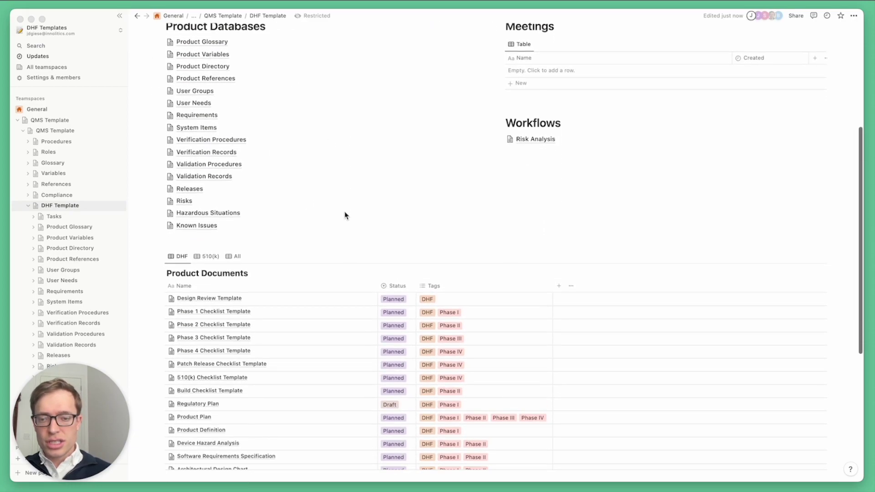
scroll(345, 215, down, 2)
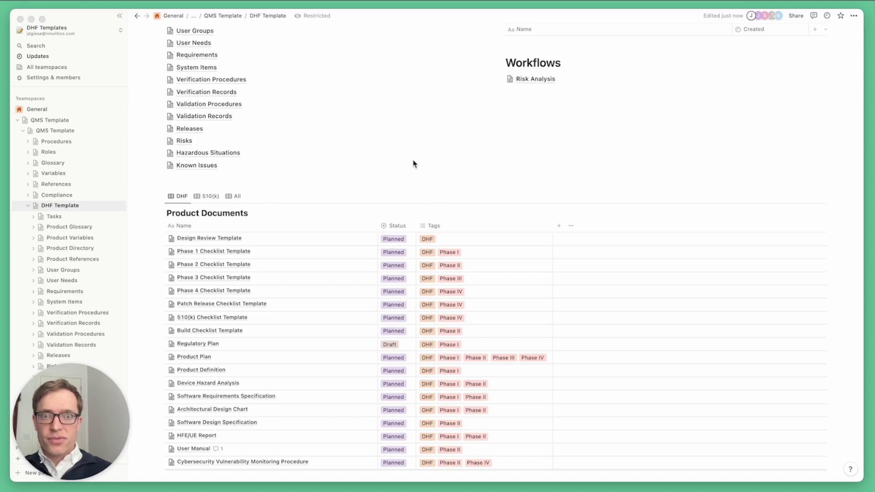
scroll(413, 163, up, 4)
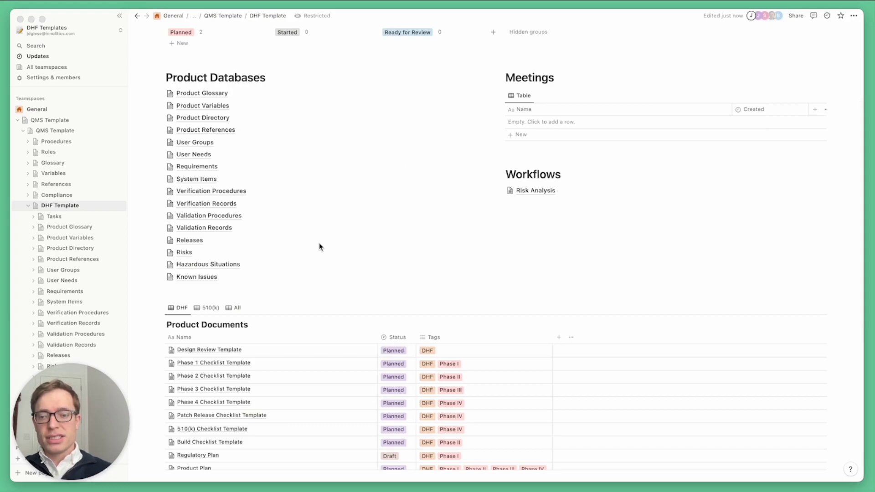
scroll(361, 136, up, 2)
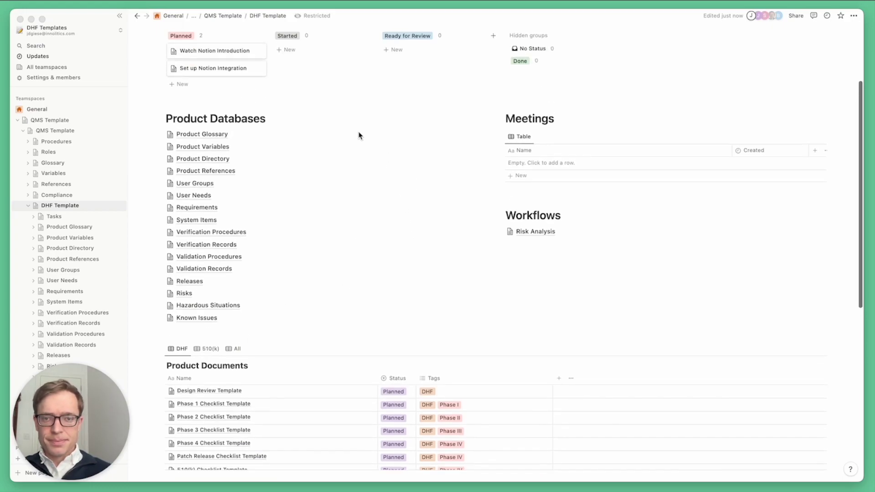
click(273, 137)
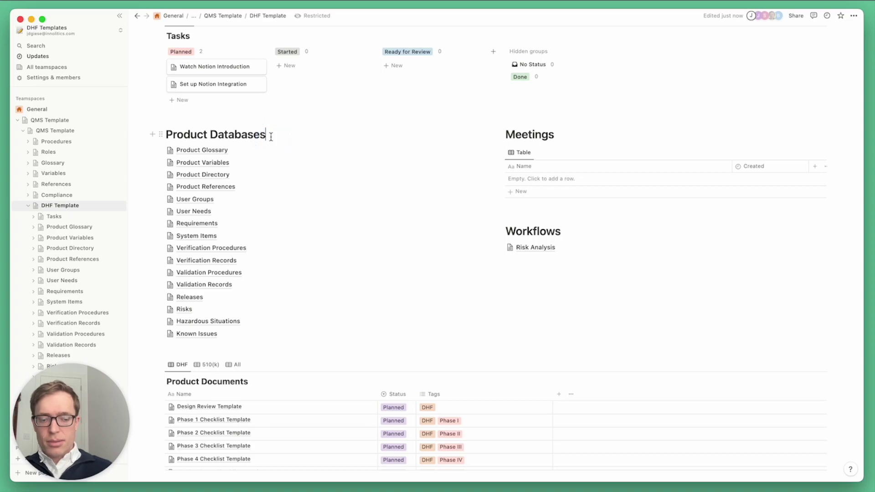
key(Return)
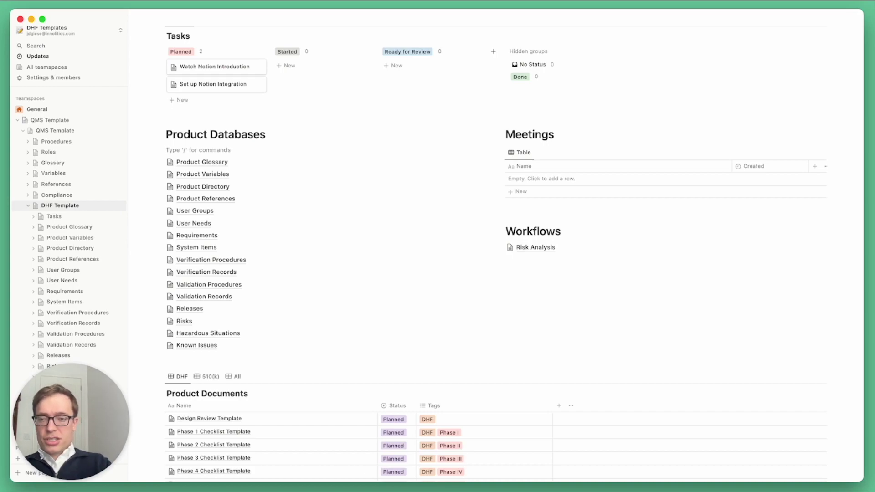
Create a sub-page titled 'My Page' and start its first line with 'Text hello!'.
text(/)
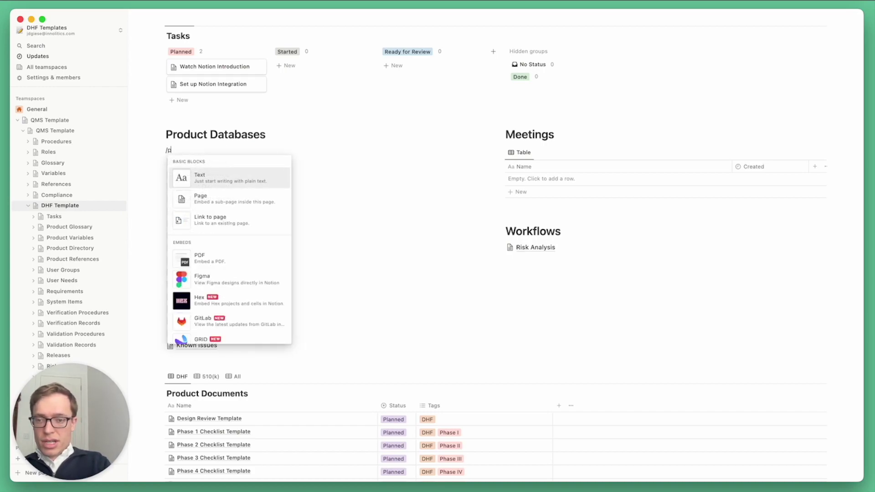
key(BackSpace)
text(/)
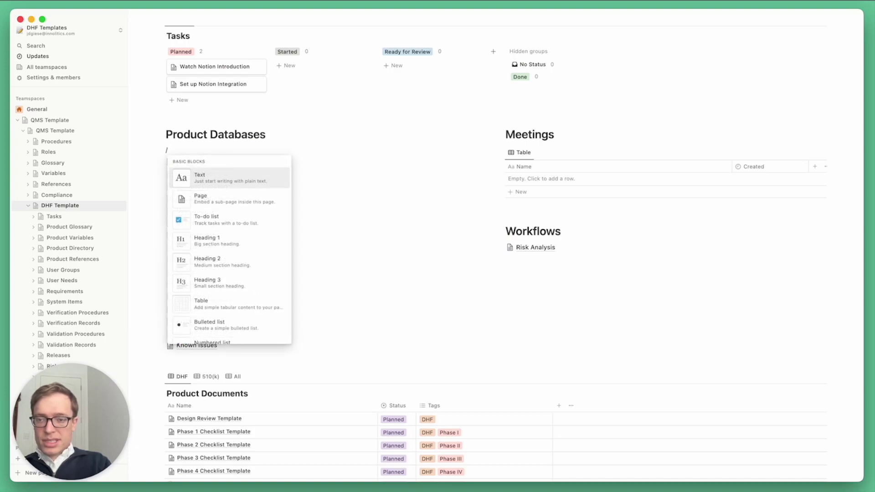
key(Down)
key(Return)
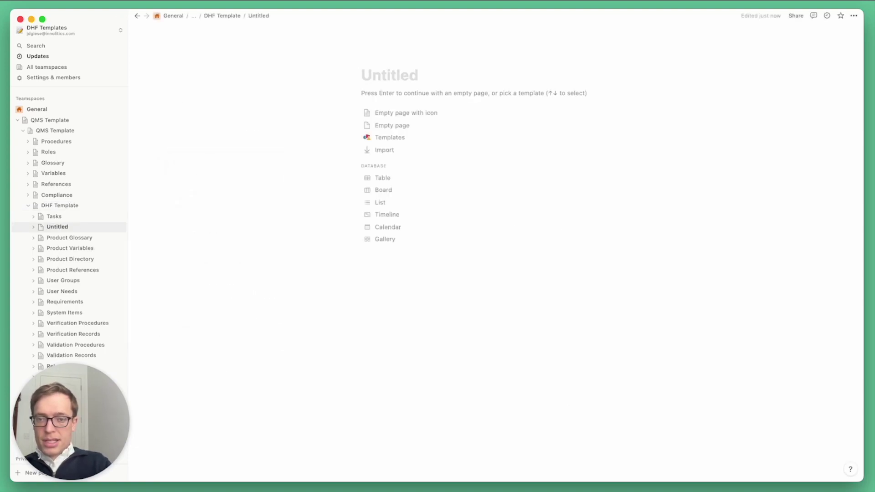
text(My Page)
key(Return)
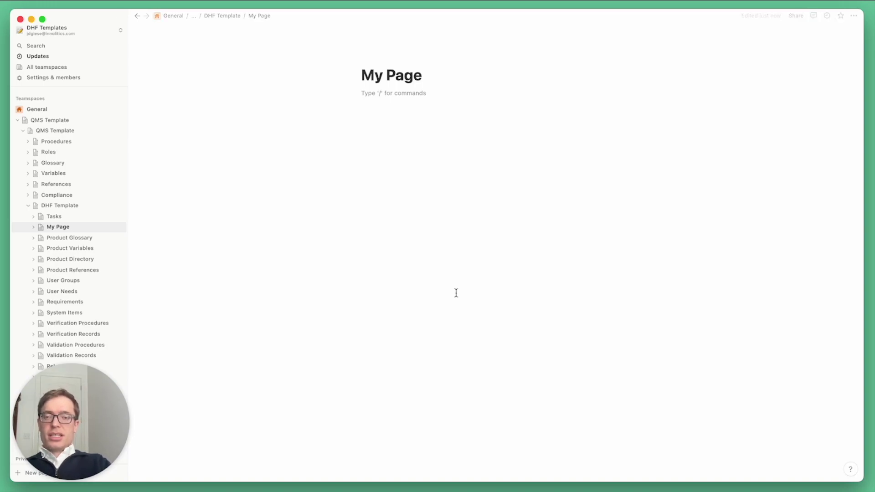
text(Text)
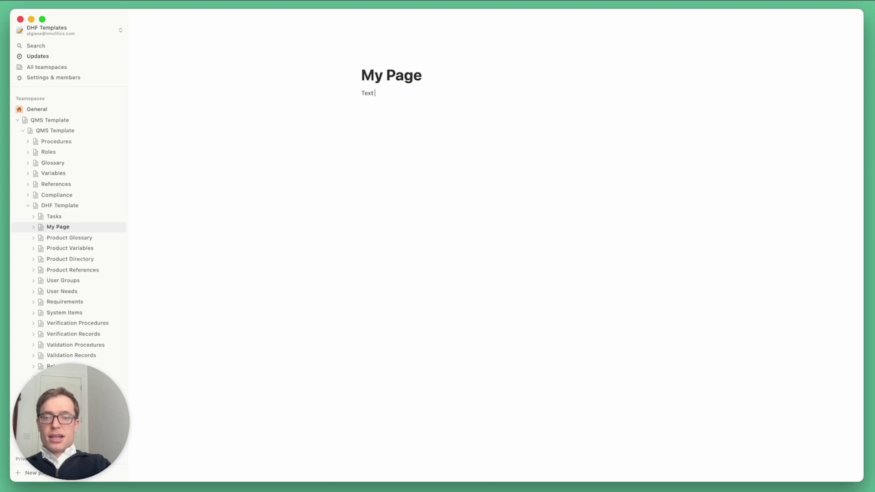
text( hello!)
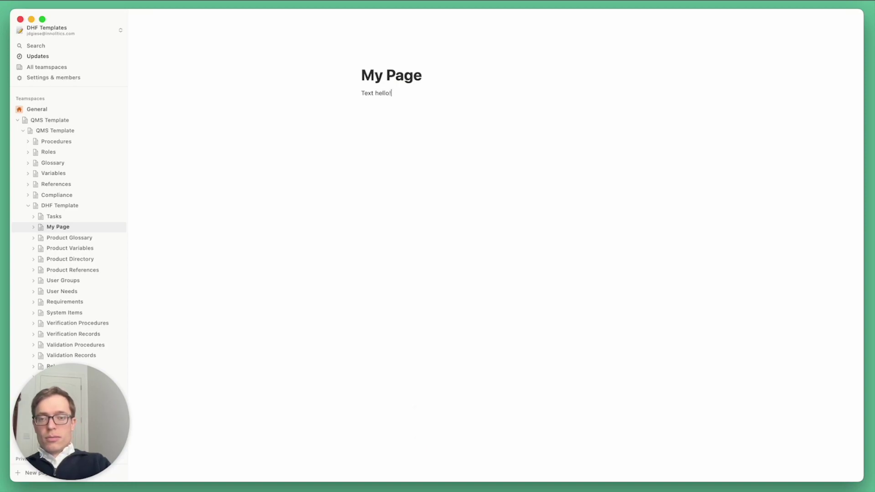
Select the word 'hello', then deselect it and add an empty line below 'Text hello!'.
key(alt+shift+Left)
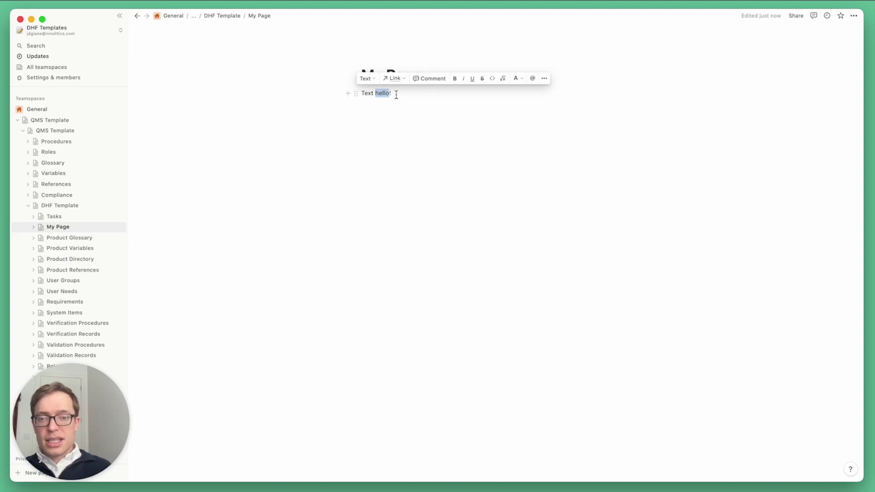
click(439, 92)
key(Return)
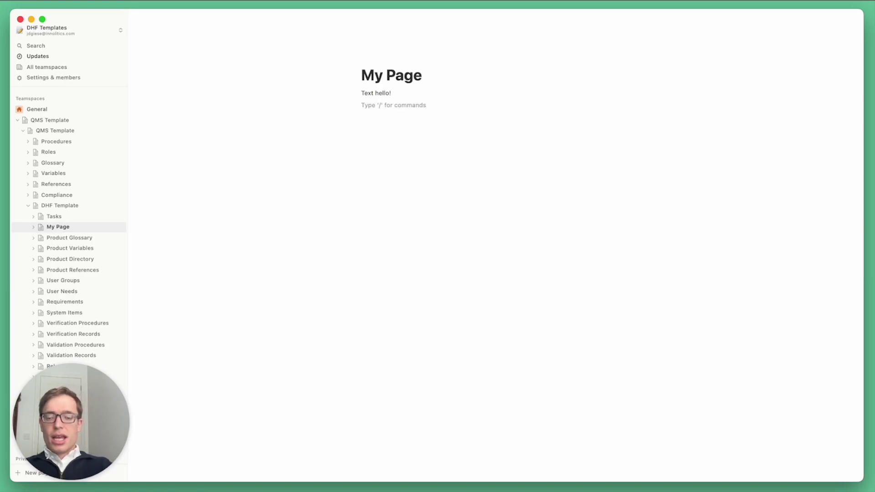
Add a Heading 1 block reading 'Heading 1'.
text(#)
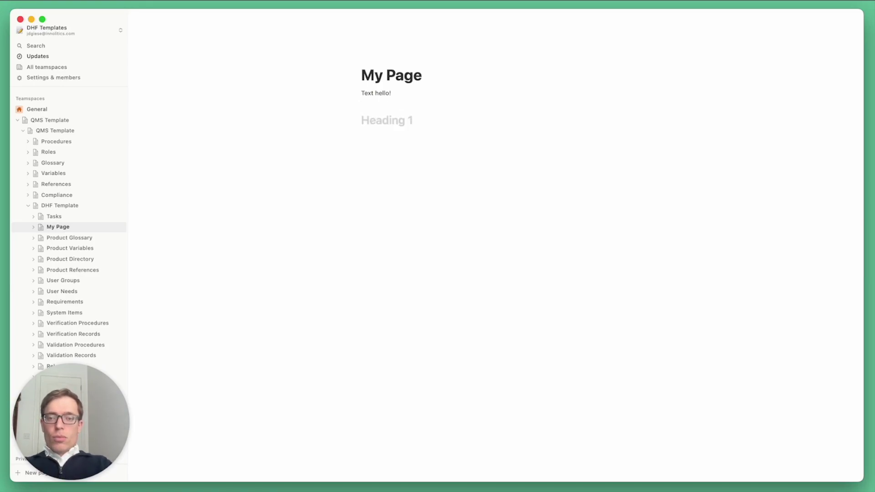
key(BackSpace)
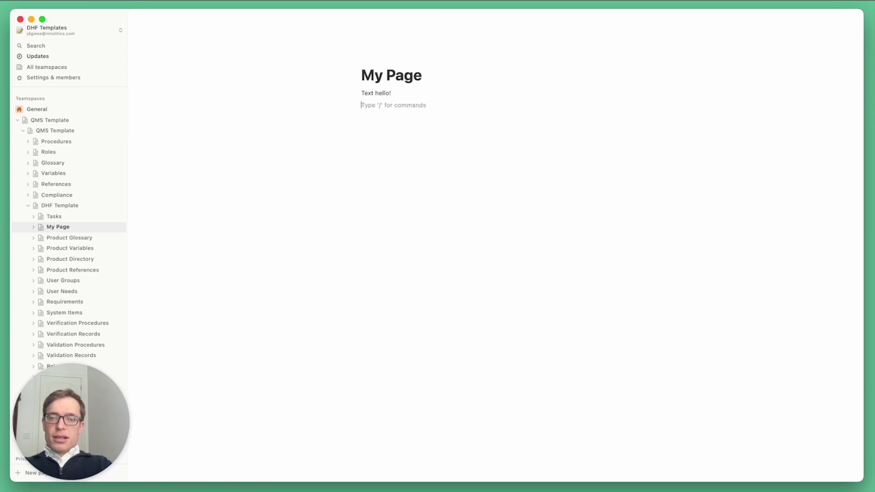
text(#)
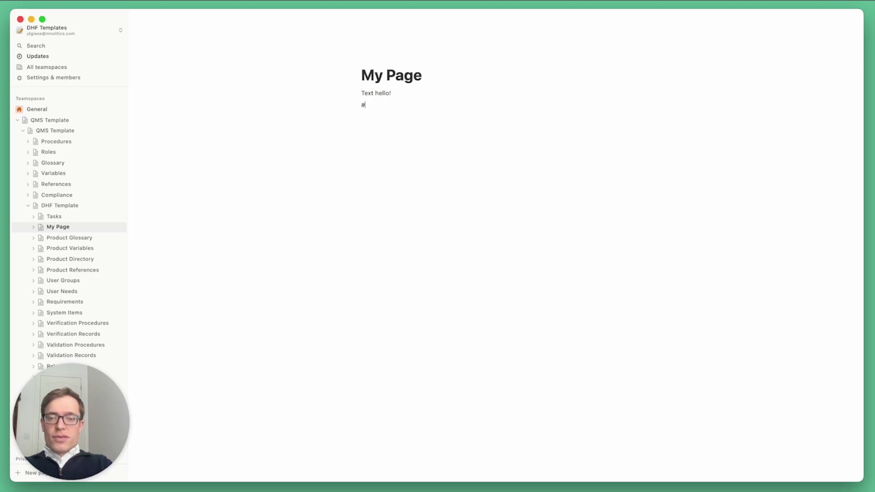
key(space)
text(Head)
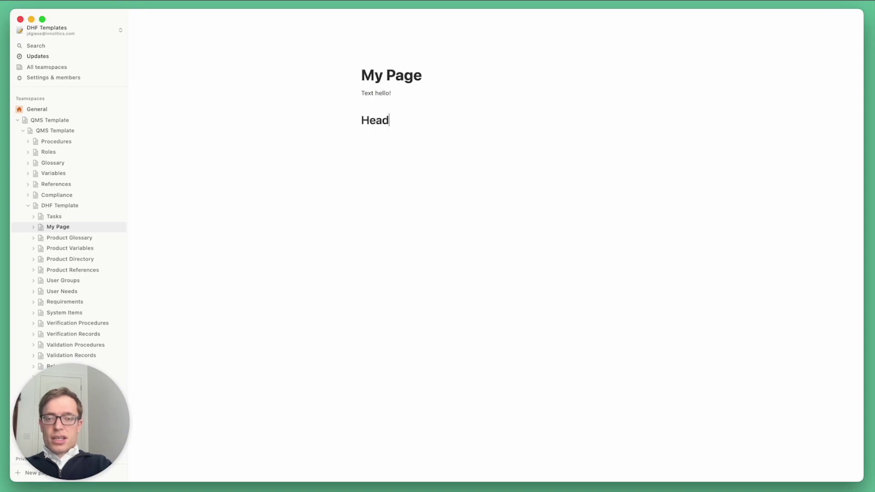
text(ing 1)
key(Return)
Add a bullet 'Lists' with a nested sub-bullet 'Subslists', then return to plain text.
text(- )
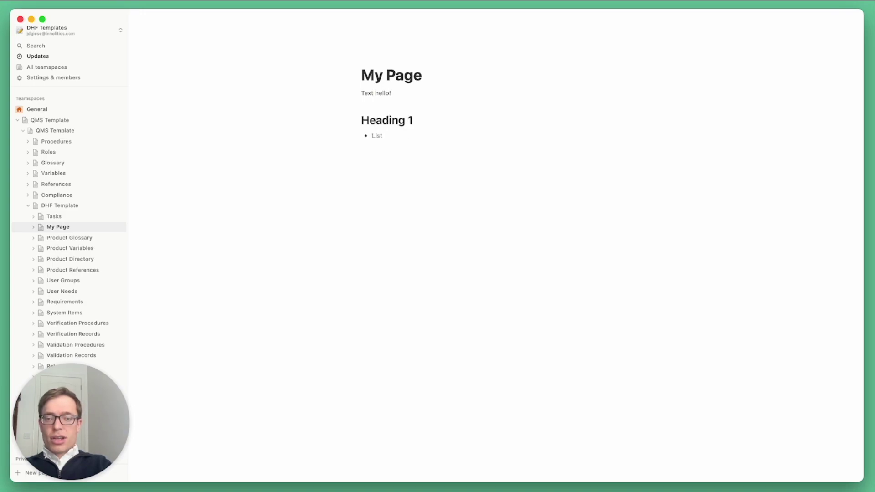
text(Lists)
key(Return)
key(Tab)
text(S)
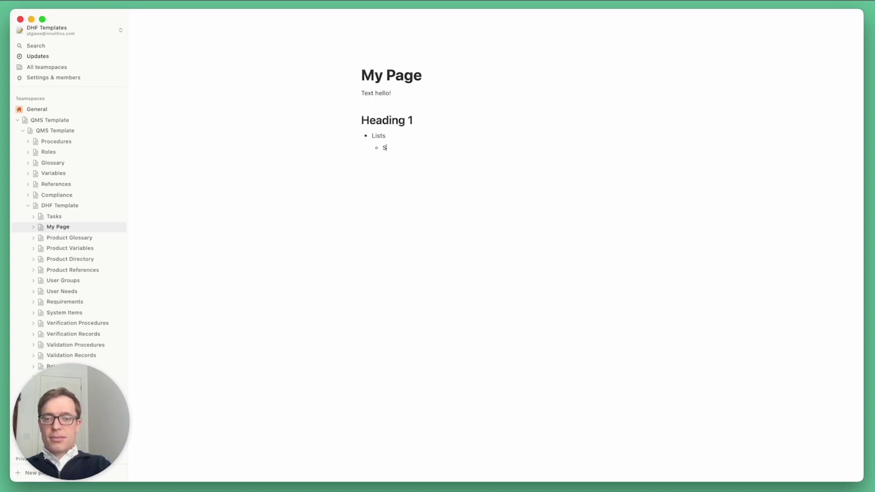
text(ubs)
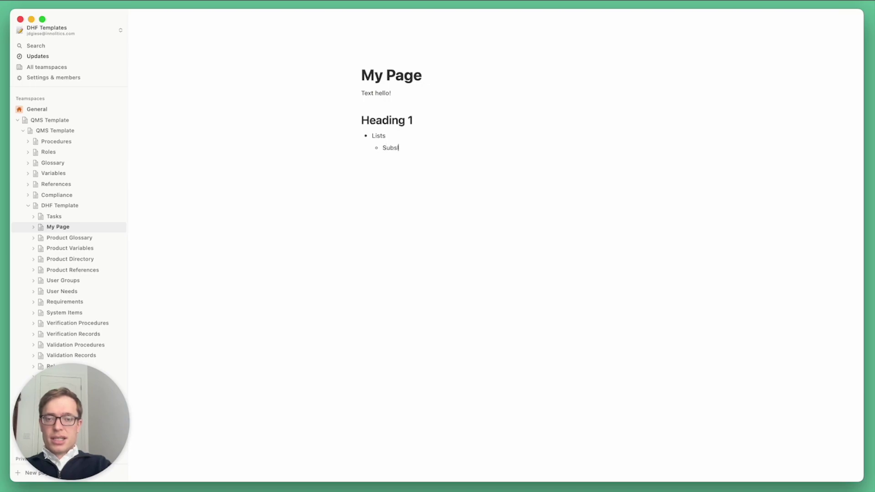
text(lists)
key(Return)
key(Return)
key(Return)
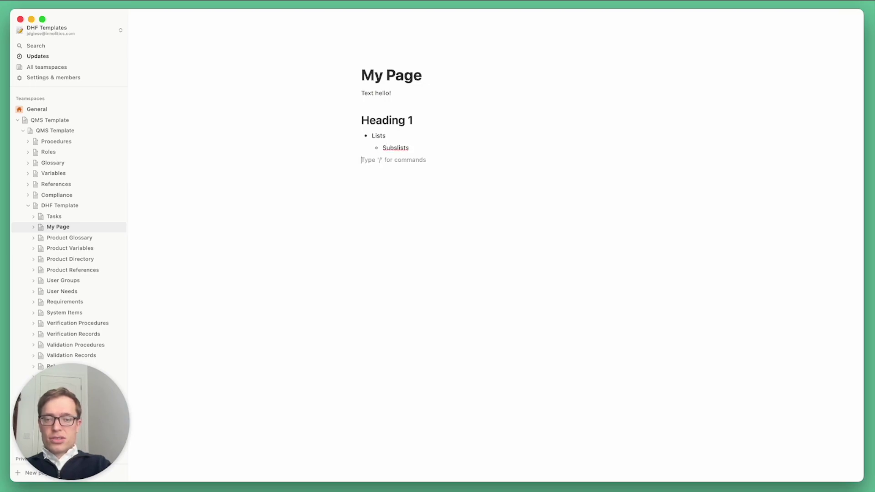
key(Return)
text(/ca)
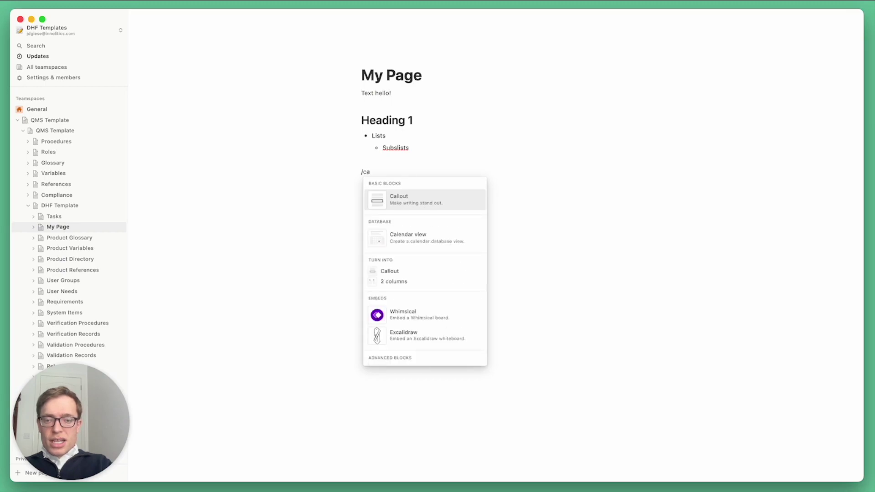
key(BackSpace)
key(BackSpace)
text(call)
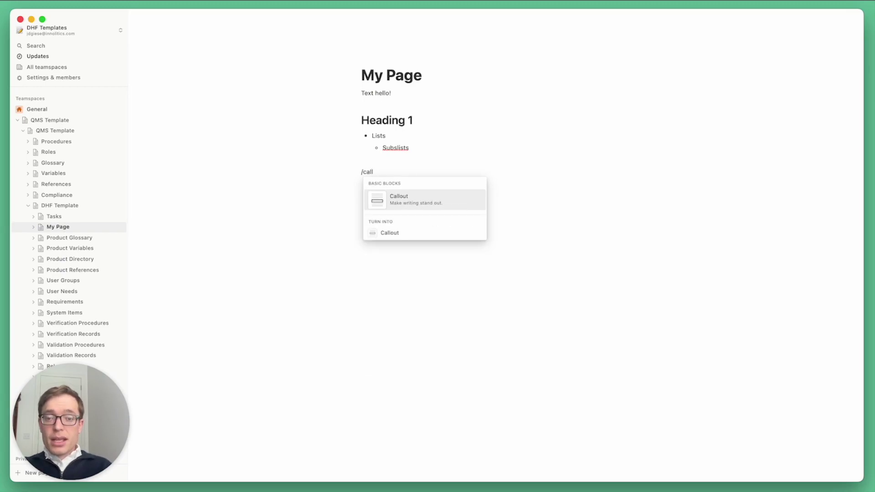
key(Return)
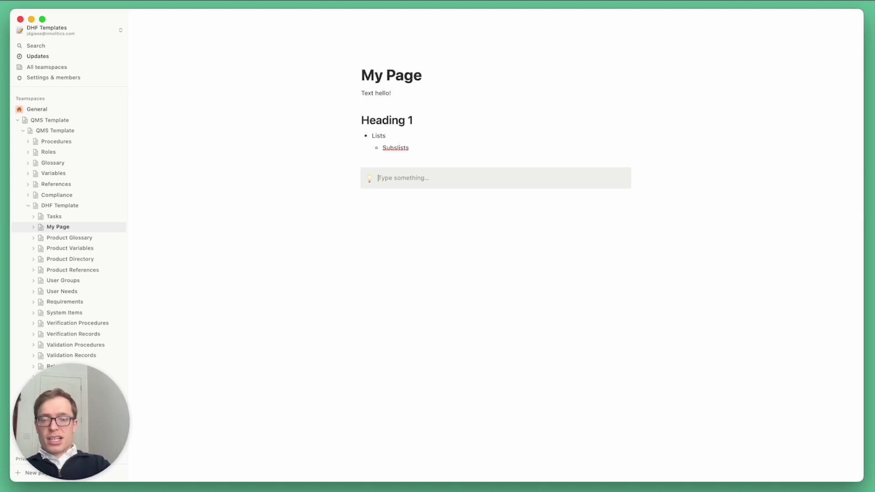
key(BackSpace)
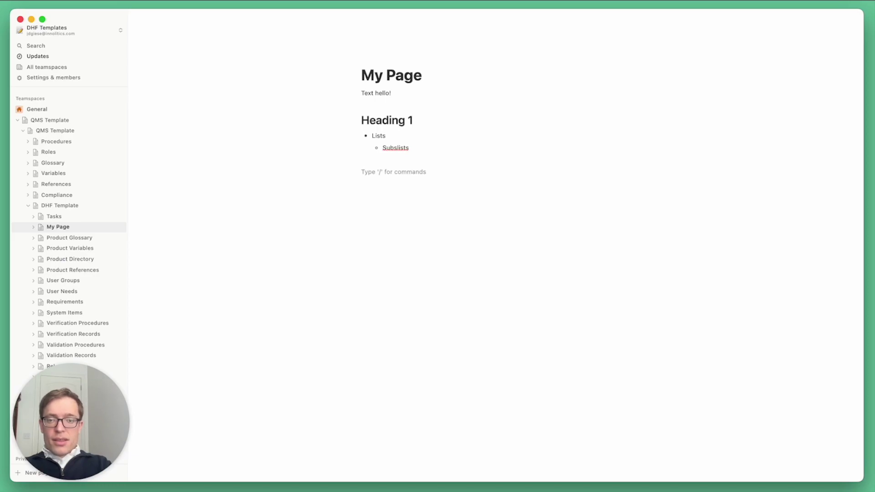
Browse the slash menu's Inline and Database block types, then dismiss it, leaving a bare '/'.
text(/)
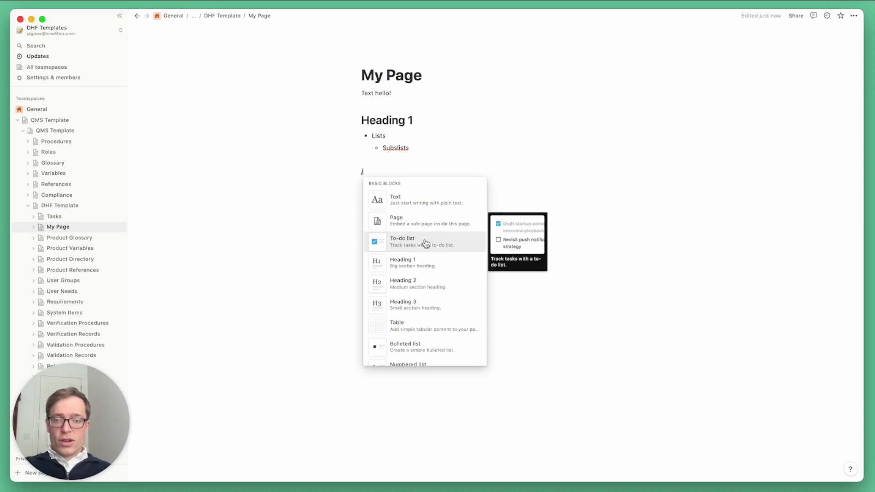
scroll(425, 244, down, 5)
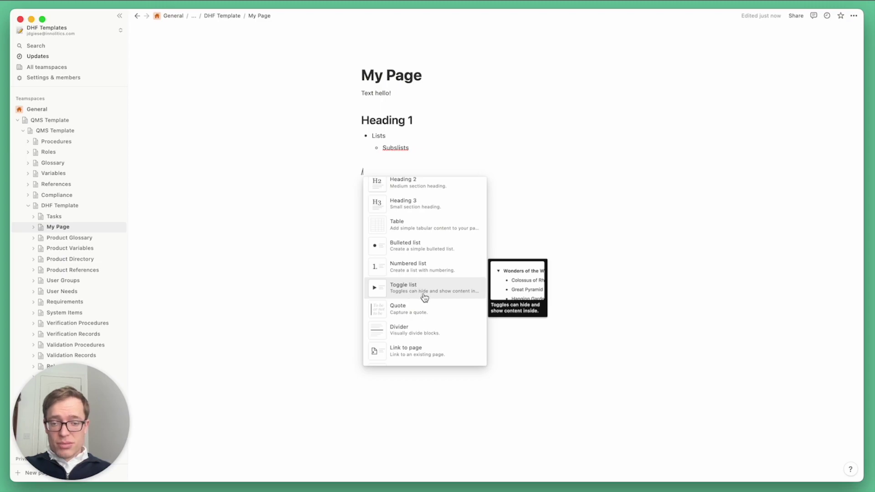
scroll(420, 295, down, 3)
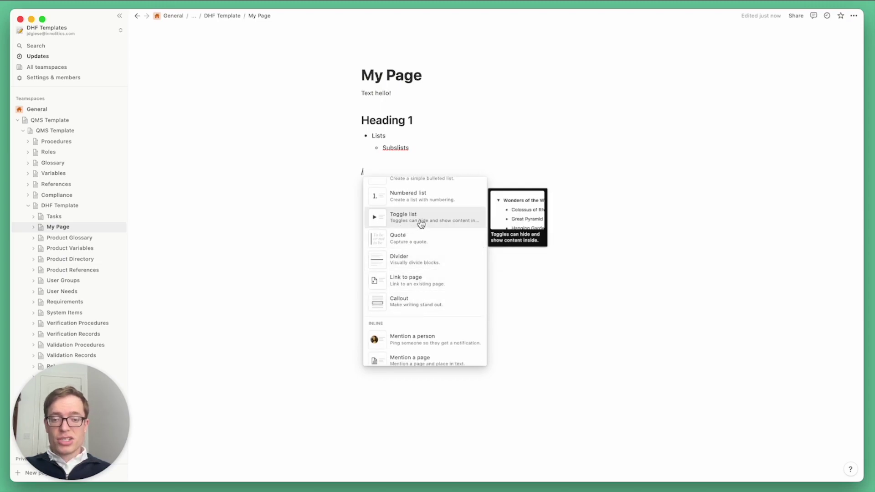
scroll(427, 227, down, 2)
scroll(428, 231, down, 3)
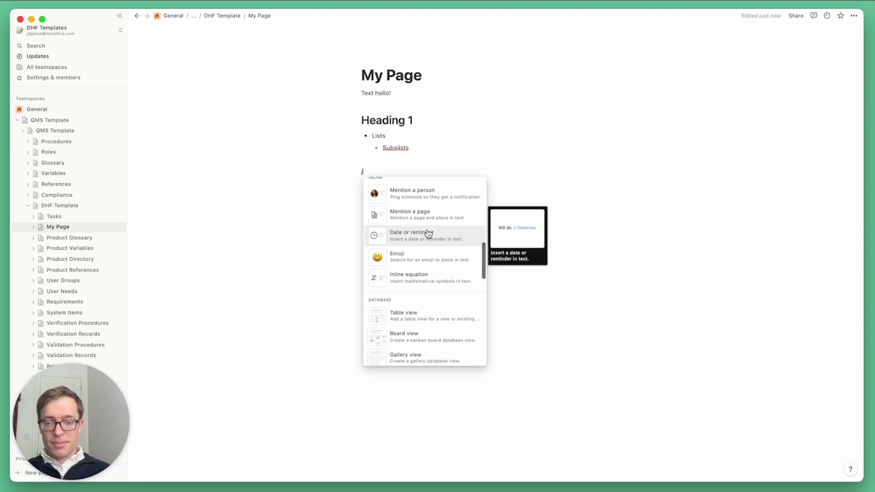
click(300, 217)
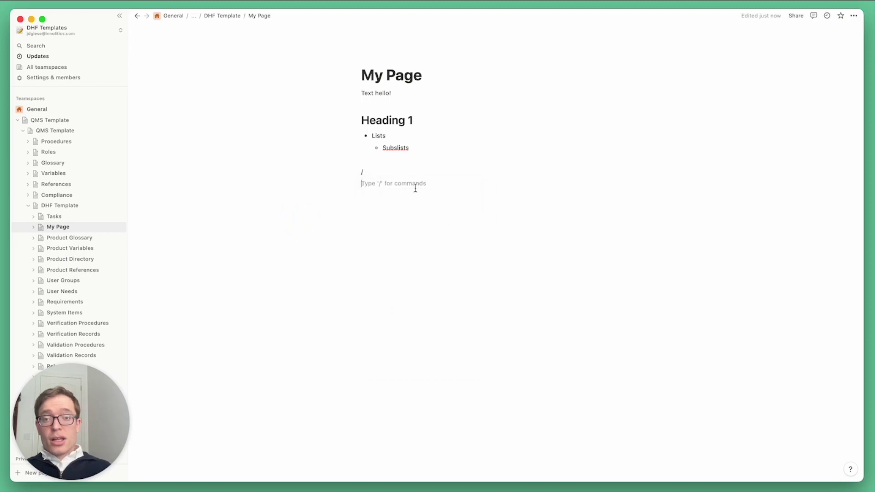
click(373, 174)
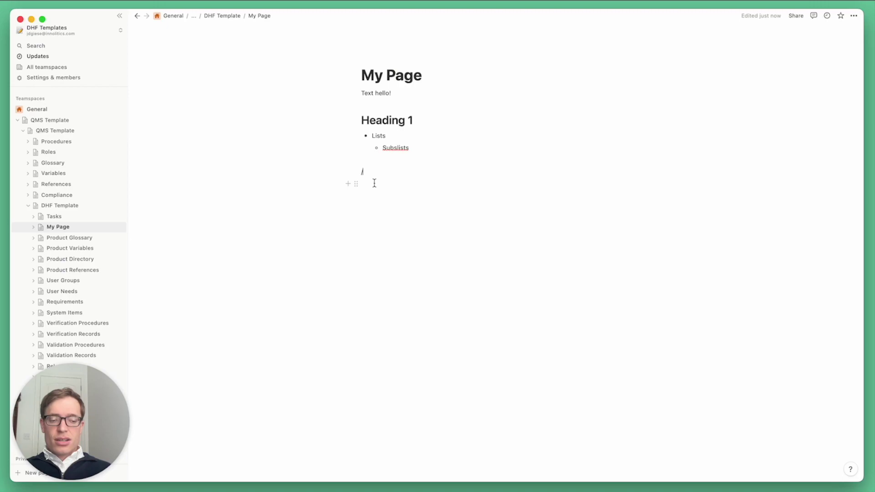
Replace the stray slash with an inline database titled 'My Database'.
key(BackSpace)
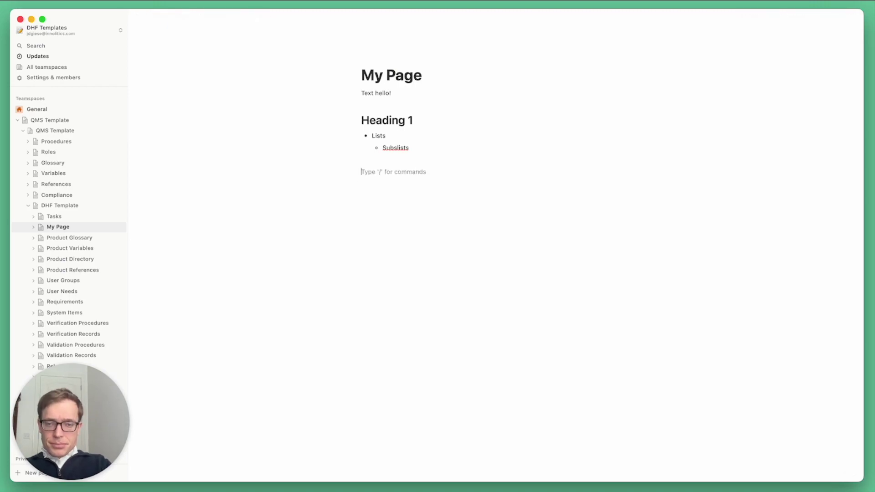
text(/data)
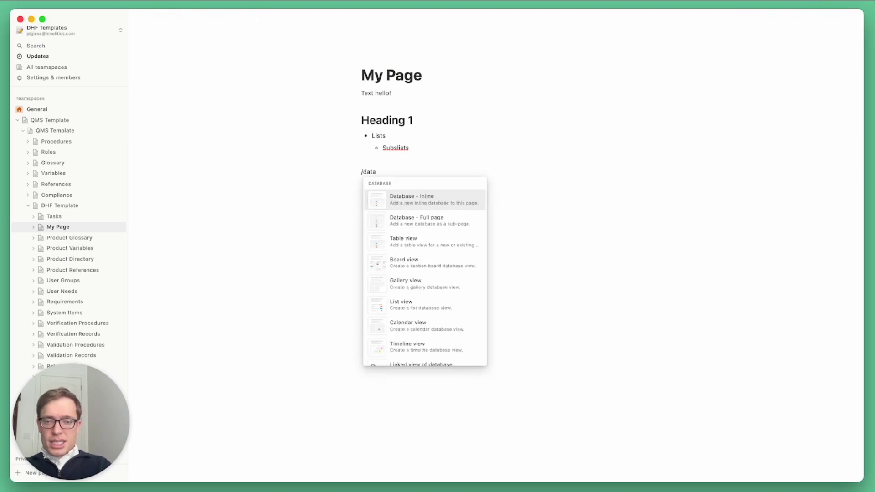
click(408, 199)
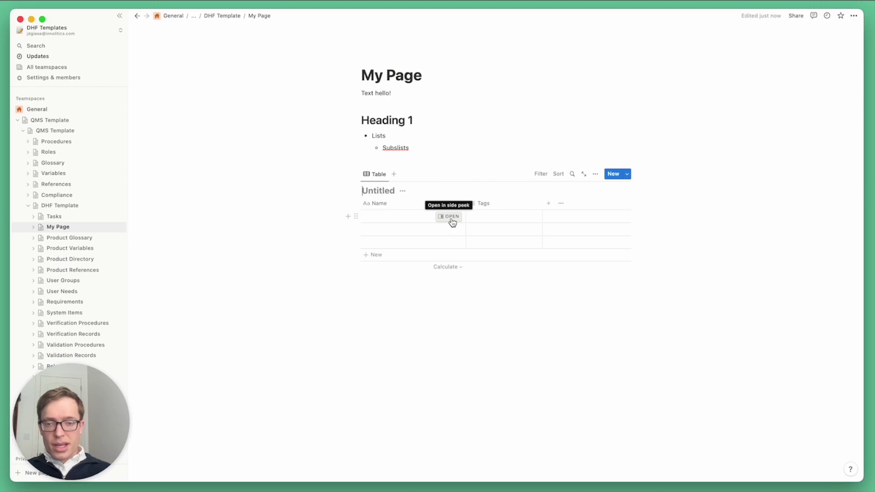
text(My Database)
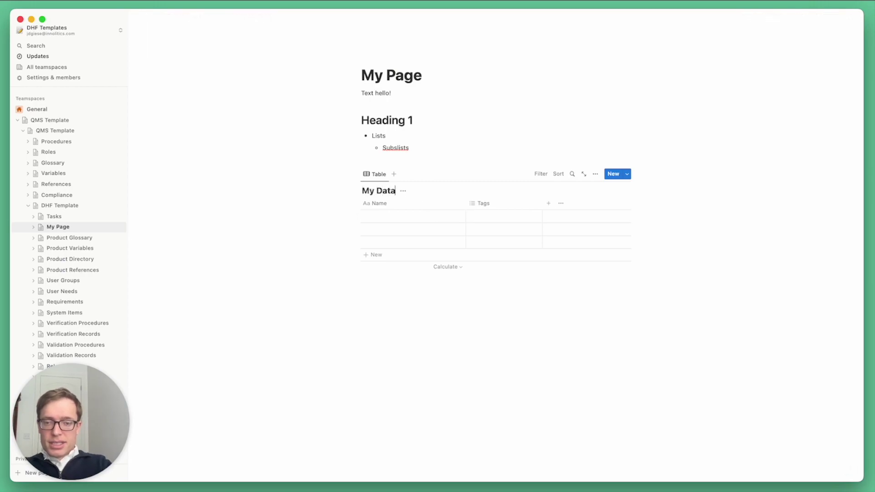
click(449, 216)
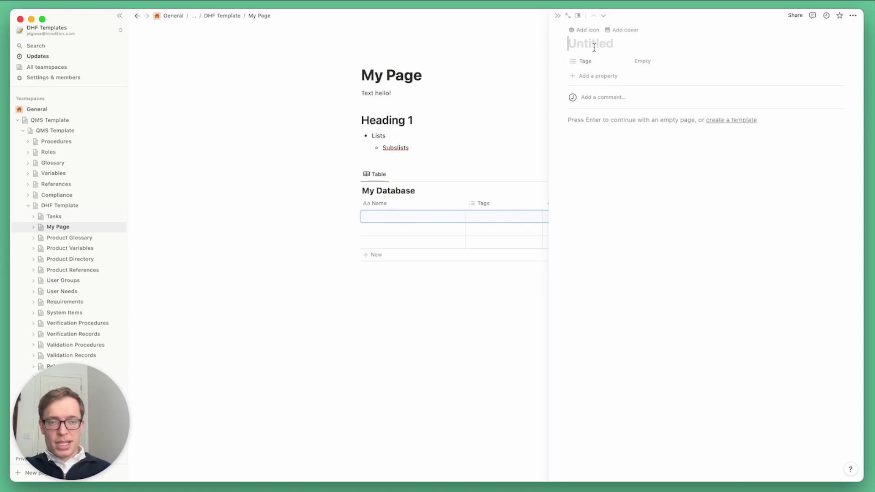
Title the first database entry 'Page A', then close, reopen and close its side view.
text(Page A)
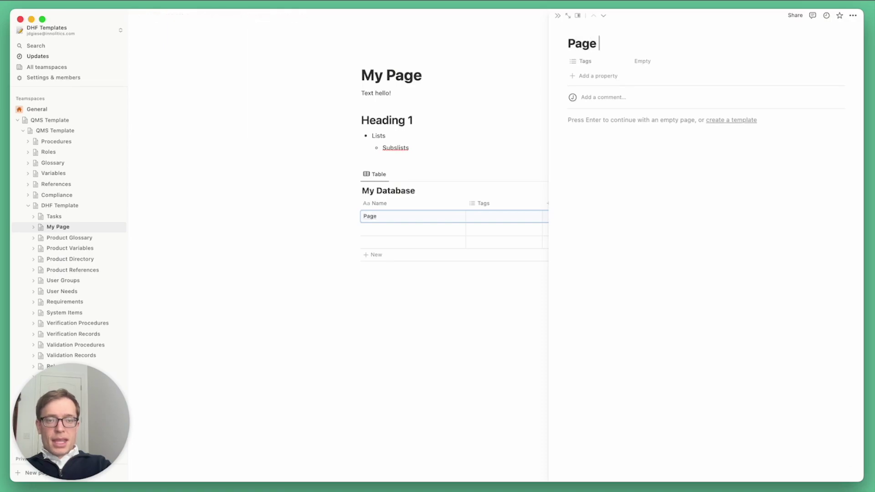
click(642, 178)
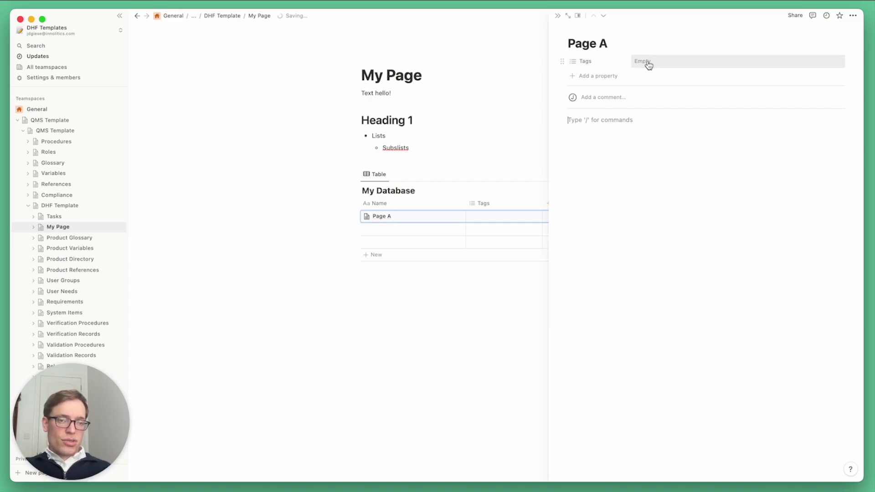
click(557, 16)
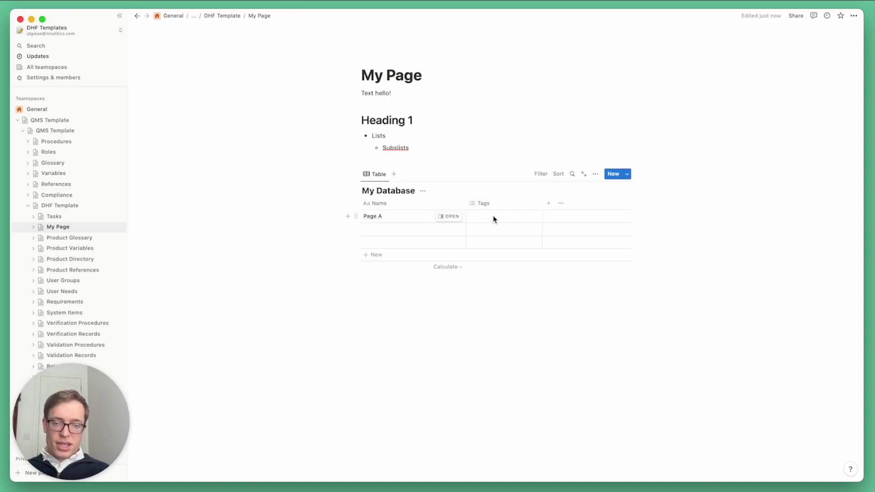
click(449, 215)
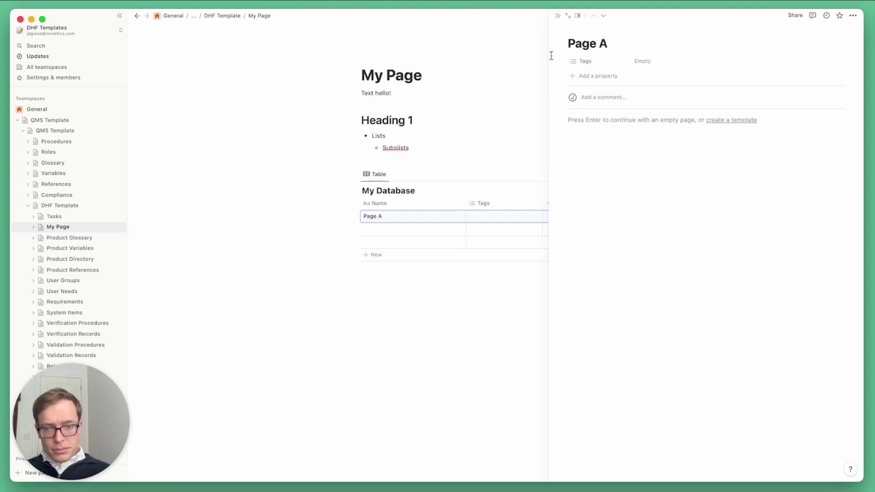
click(558, 16)
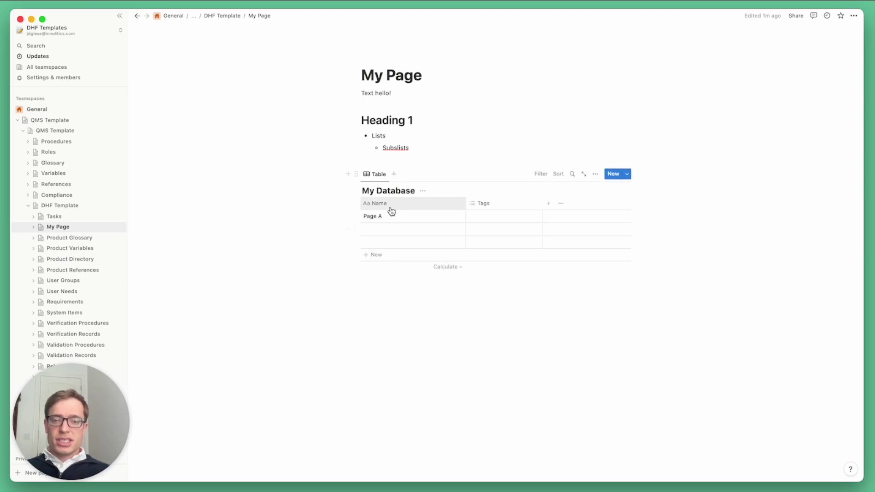
Insert a second inline table titled 'My Second Database' below My Database.
click(383, 288)
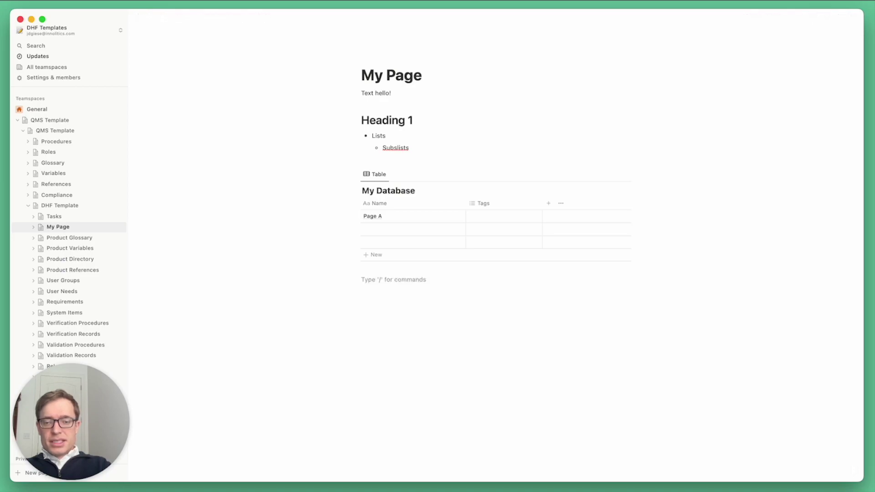
text(/link)
key(BackSpace)
key(BackSpace)
key(BackSpace)
key(BackSpace)
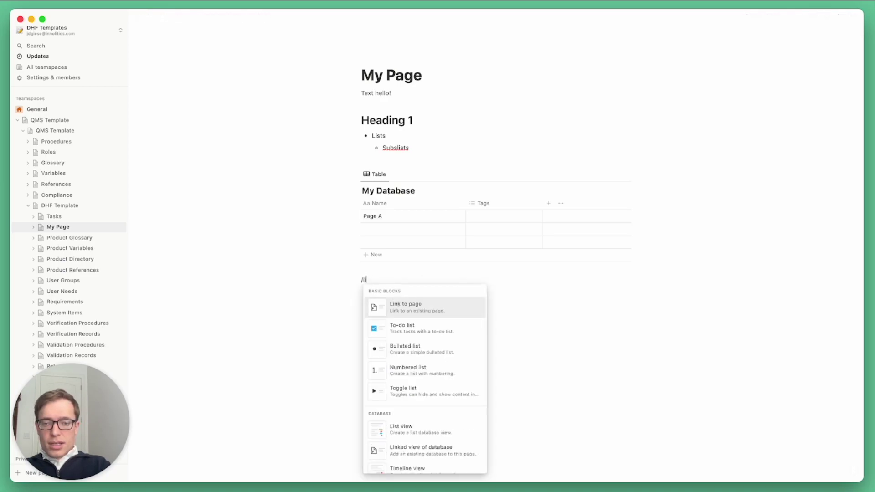
text(table)
key(Return)
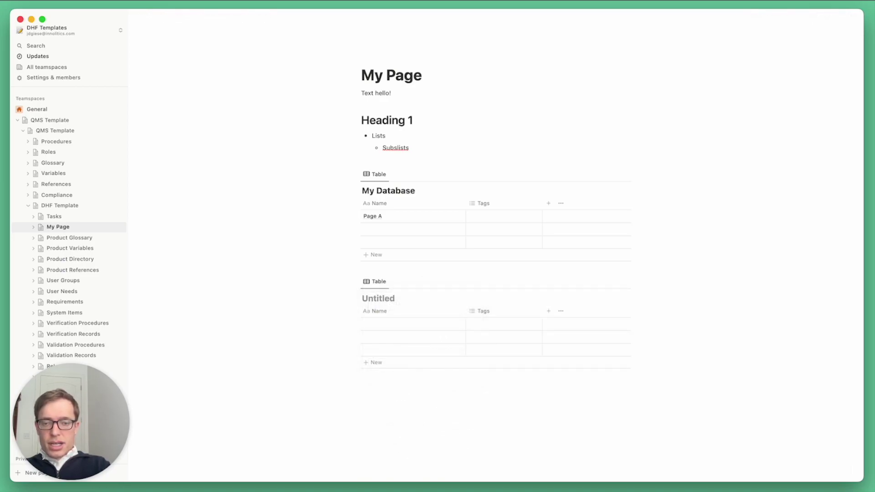
text(My Second Databa)
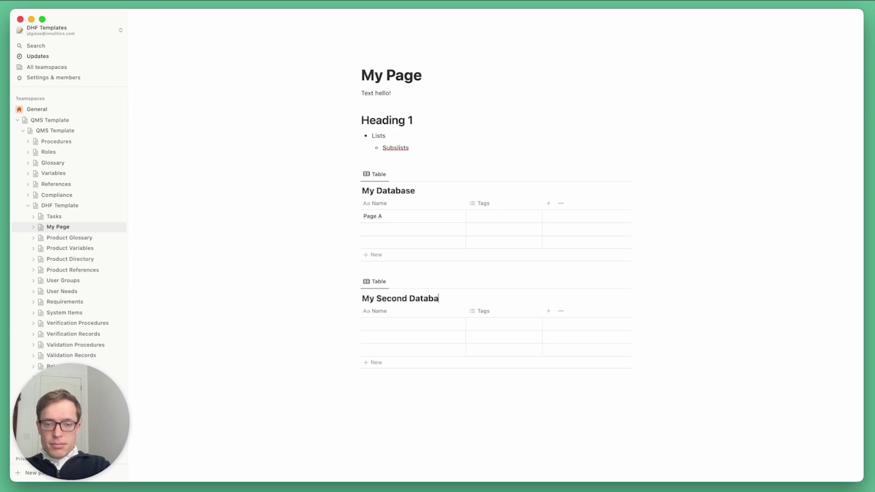
text(se)
click(549, 205)
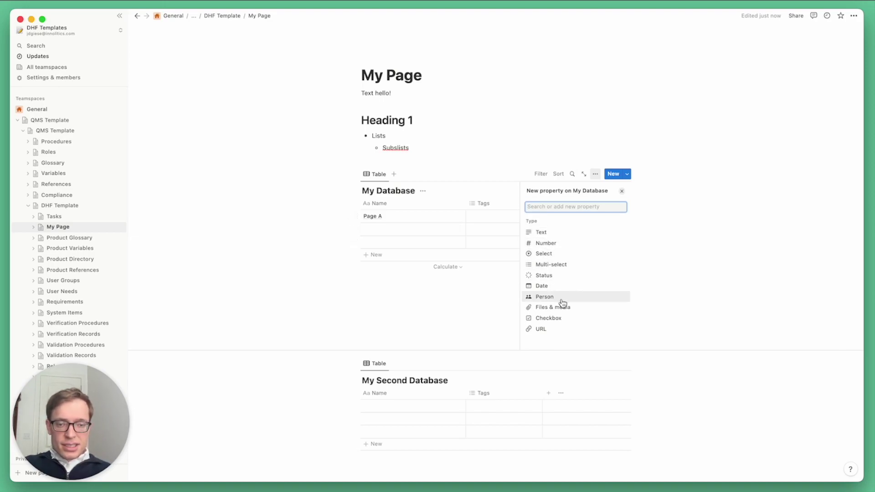
Add a two-way, unlimited Relation property from My Database to My Second Database.
scroll(556, 294, down, 1)
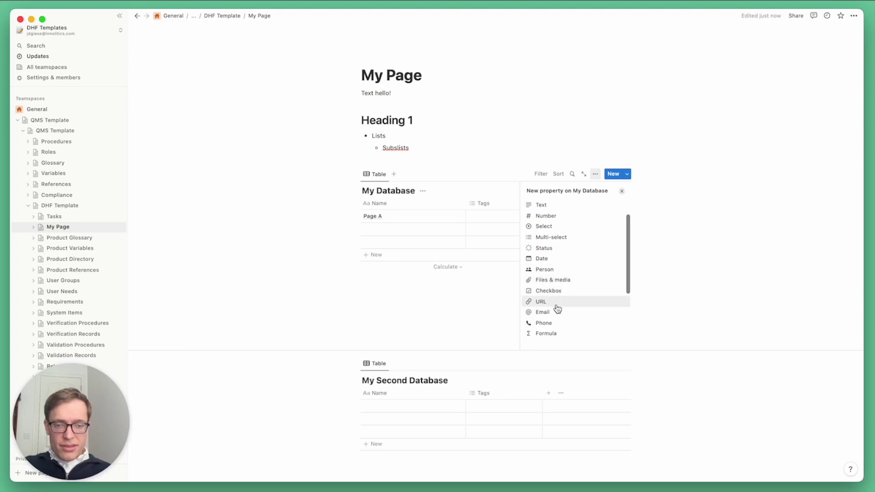
scroll(570, 296, down, 2)
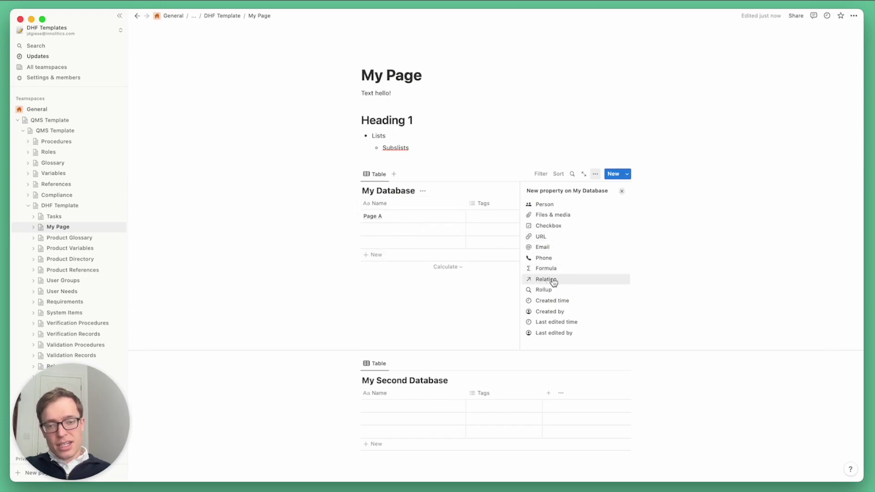
click(555, 282)
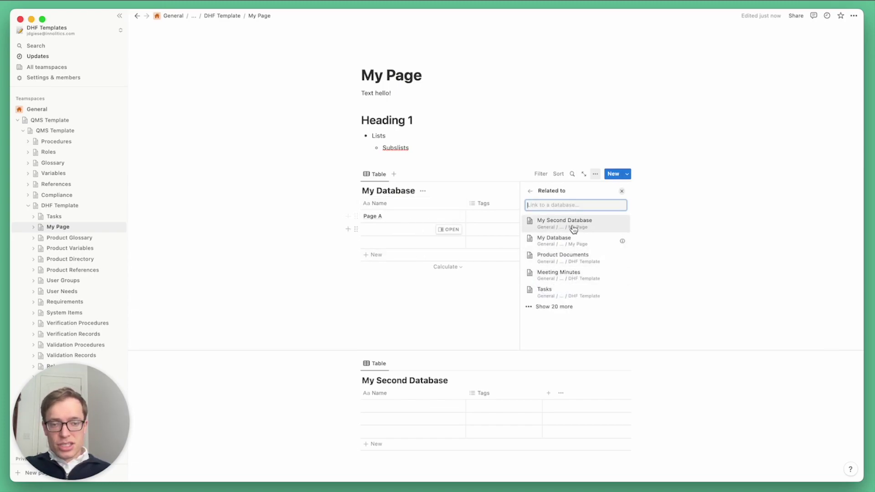
click(545, 222)
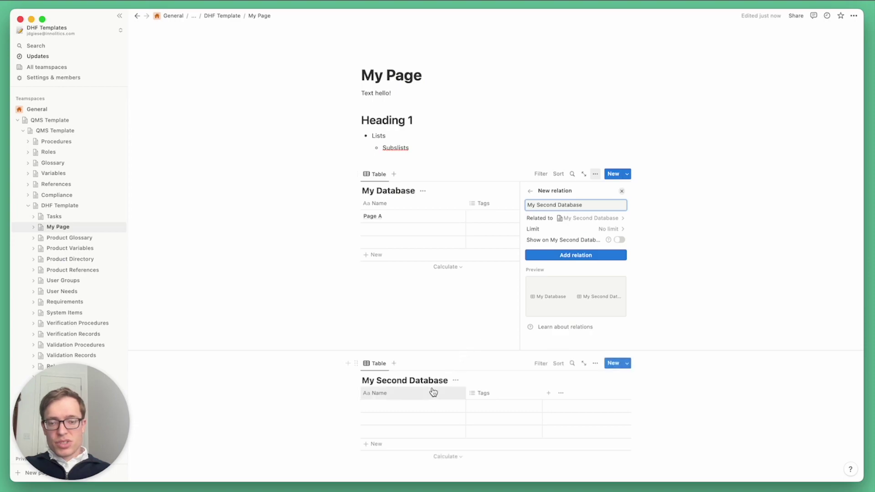
click(591, 232)
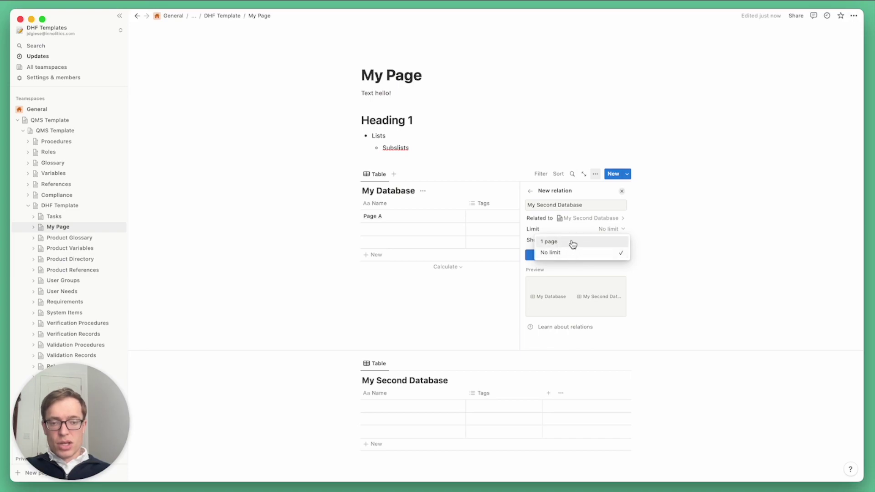
click(640, 219)
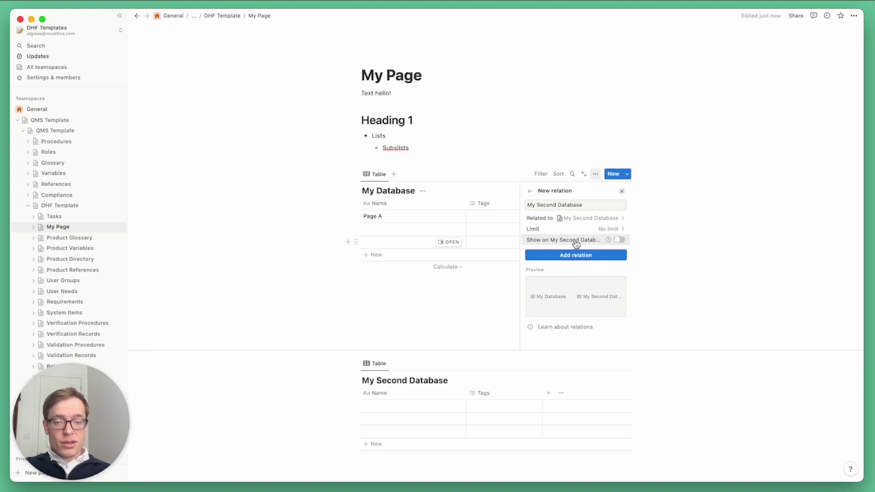
click(618, 242)
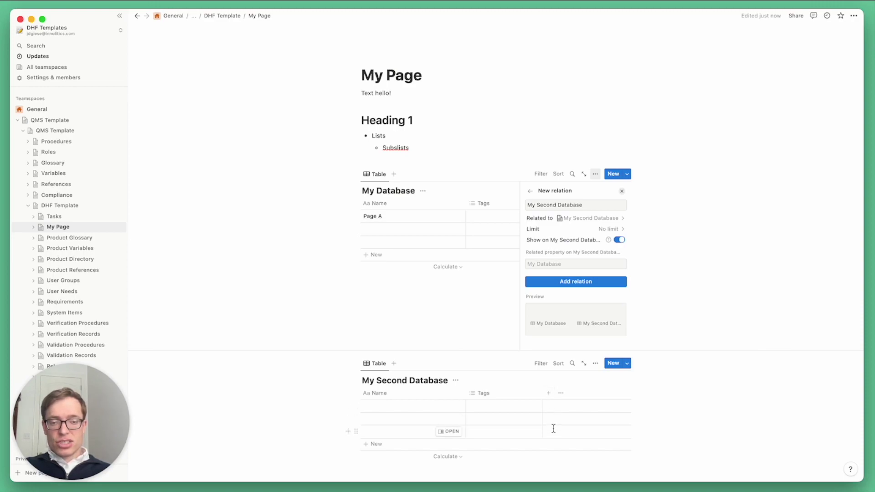
click(580, 282)
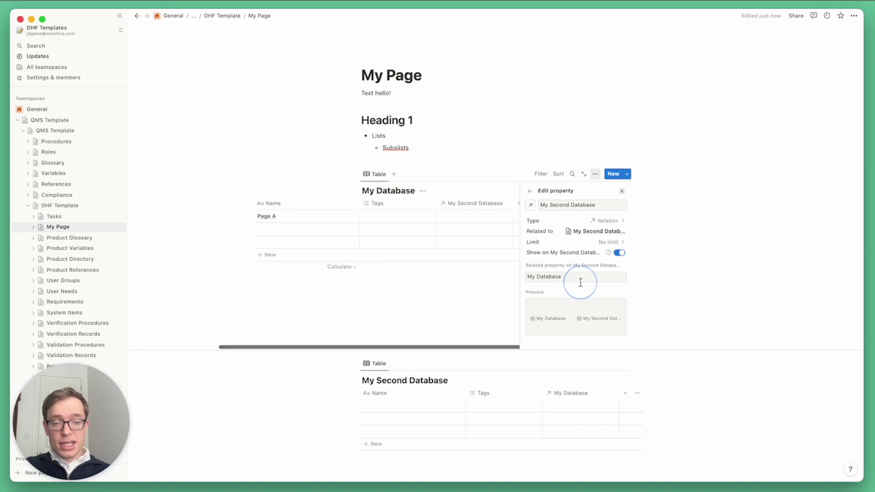
click(622, 192)
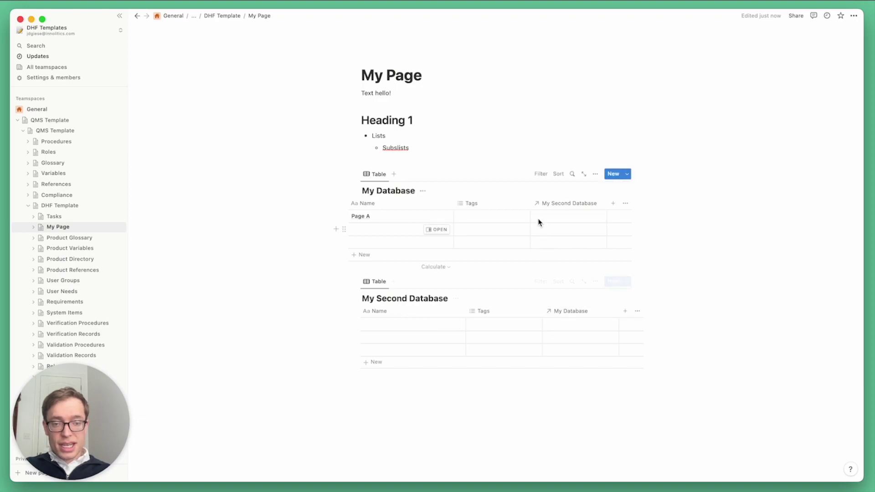
Name My Database's second and third rows 'Page B' and 'Page C'.
click(389, 235)
text(P)
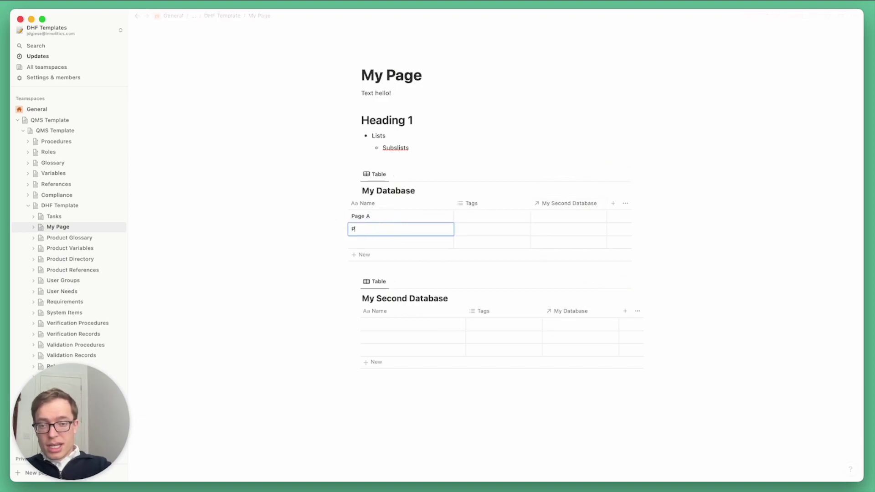
text(age B)
click(355, 241)
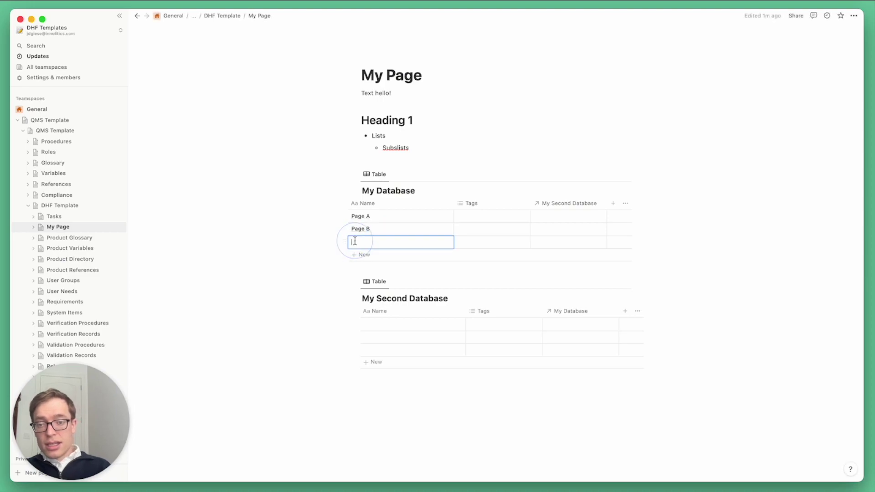
text(Page C)
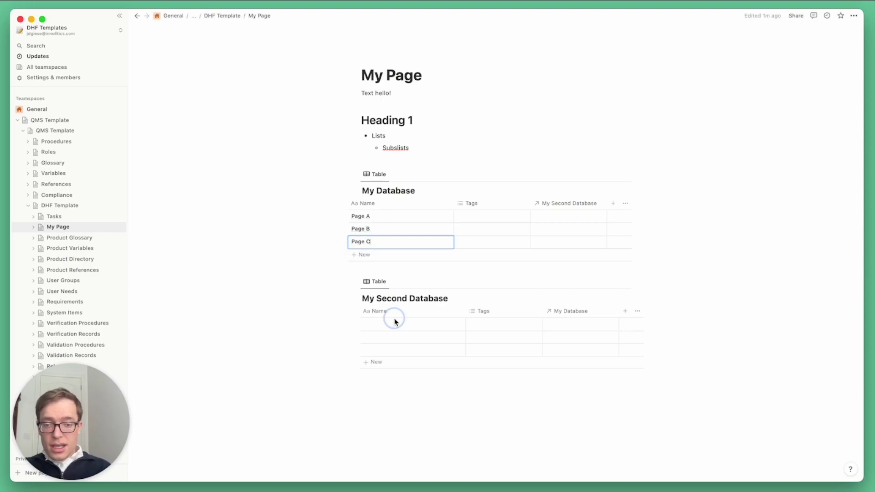
key(Escape)
Add Page E to My Second Database and relate Page A to Page D.
click(387, 323)
text(Page D)
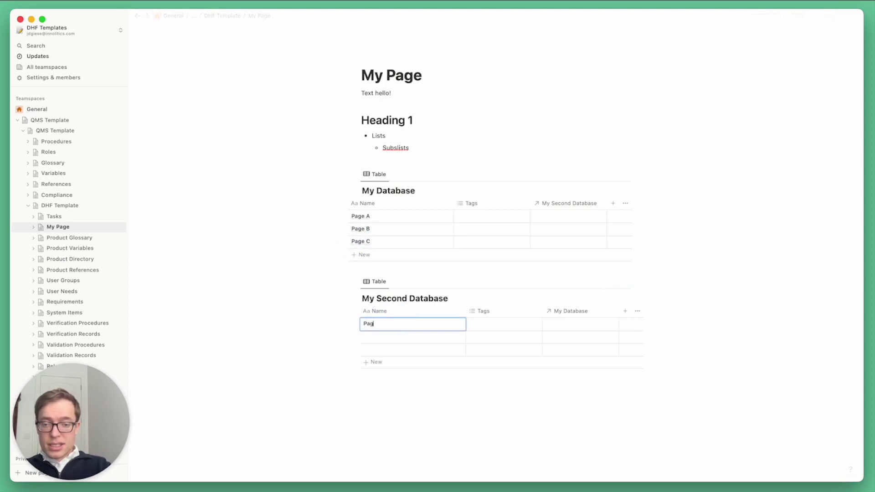
click(393, 336)
text(Page E)
click(554, 216)
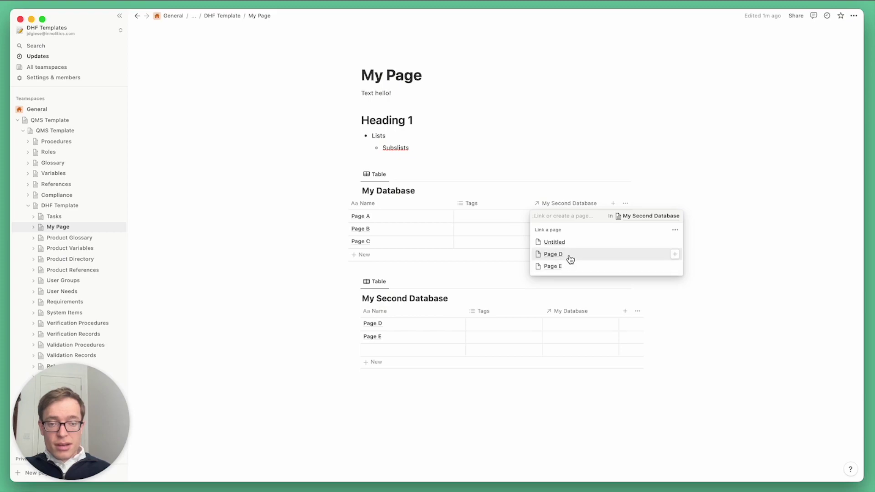
click(570, 259)
click(451, 294)
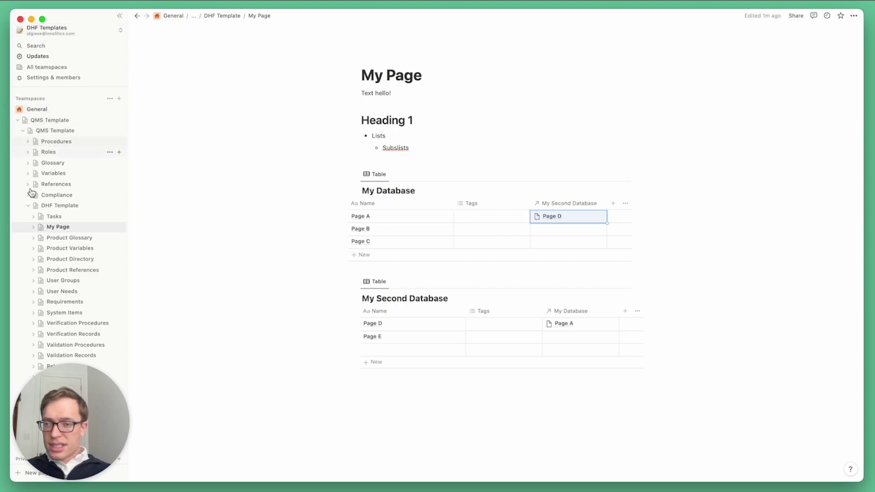
Expand My Page in the sidebar to show its databases, then place the caret after 'Text hello!'.
click(34, 228)
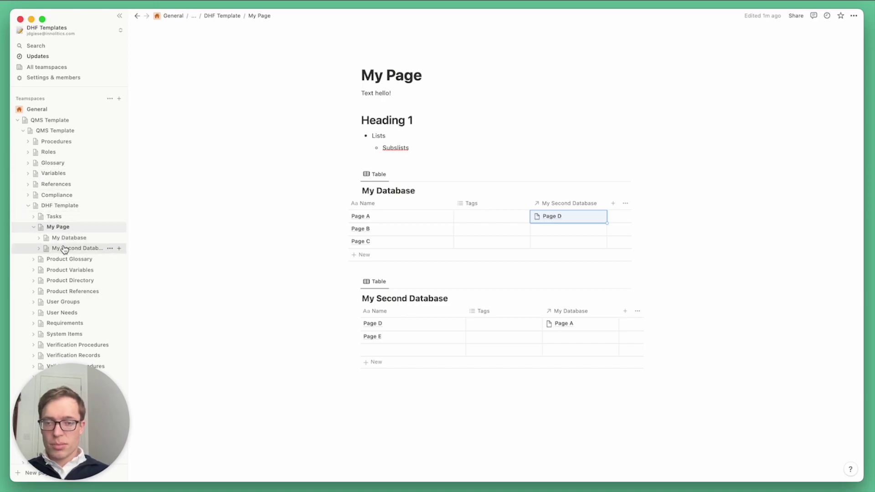
click(417, 98)
Create a child page titled 'Sub page' under 'Text hello!' with /page, then return to My Page.
key(Return)
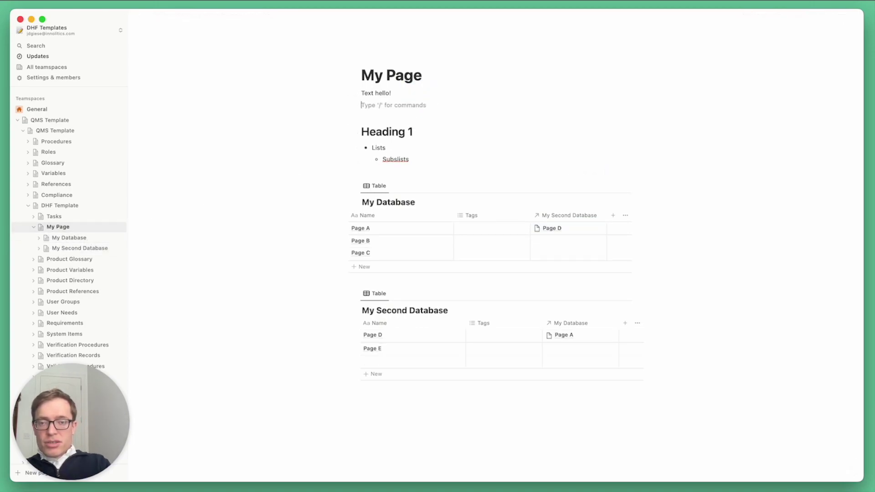
text(/page)
key(Return)
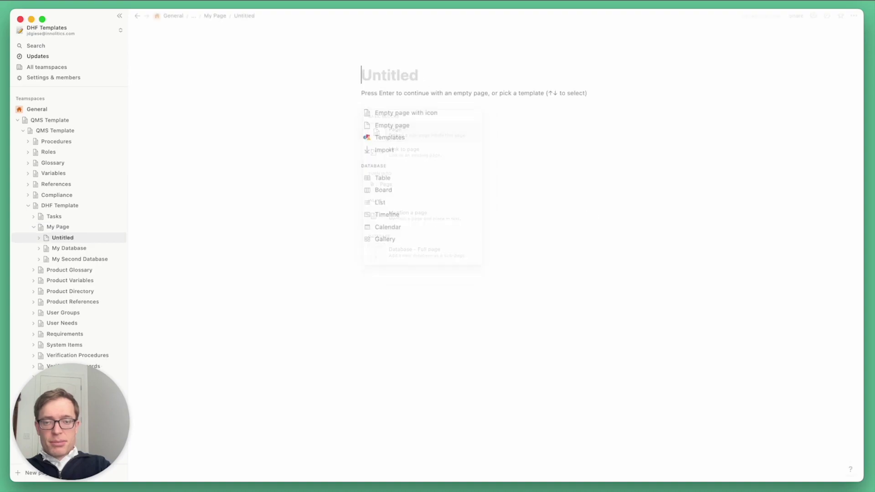
text(Sub page)
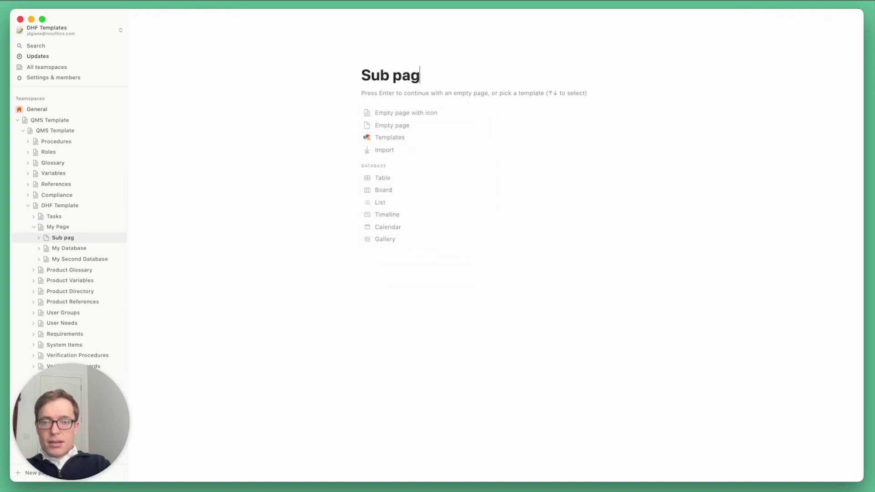
key(Return)
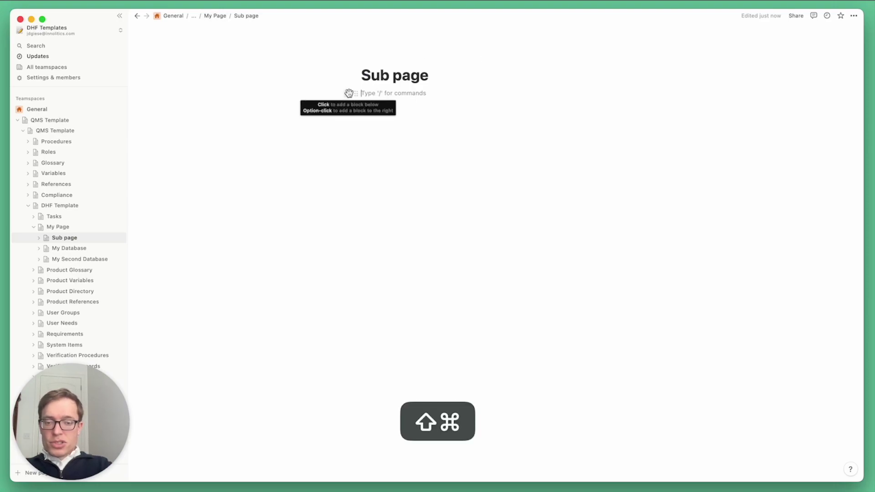
key(super+shift+u)
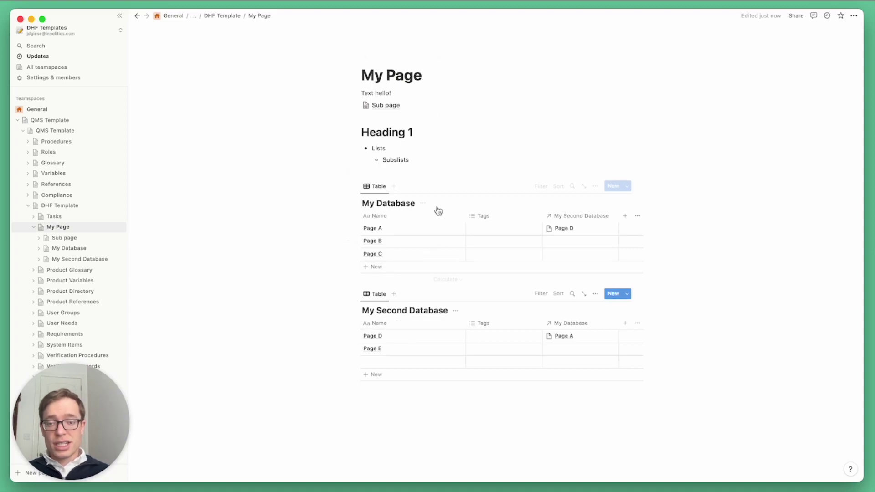
scroll(420, 361, down, 2)
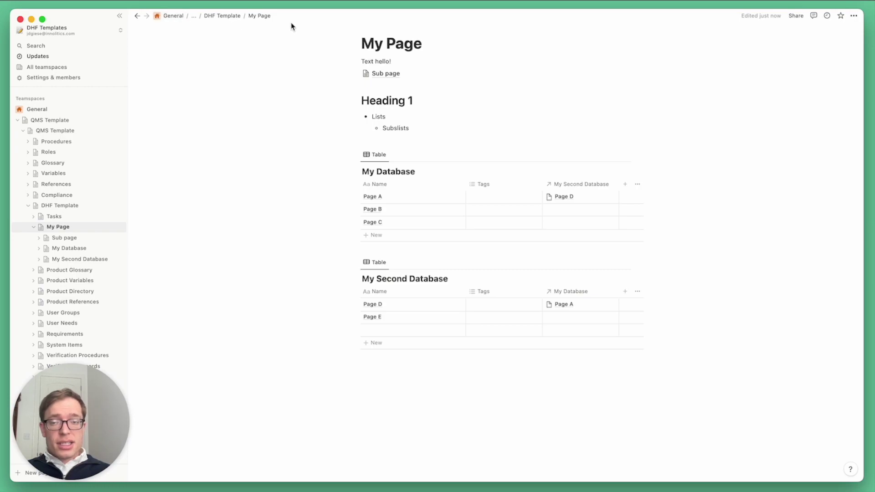
click(795, 16)
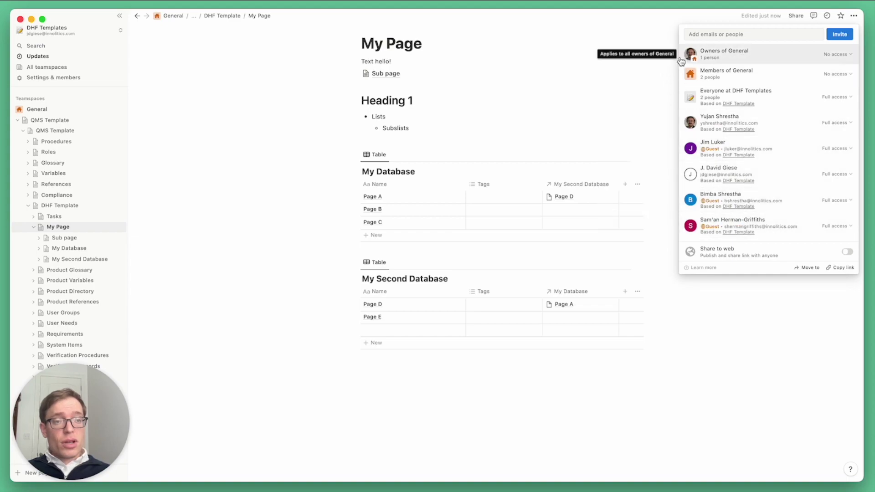
click(800, 19)
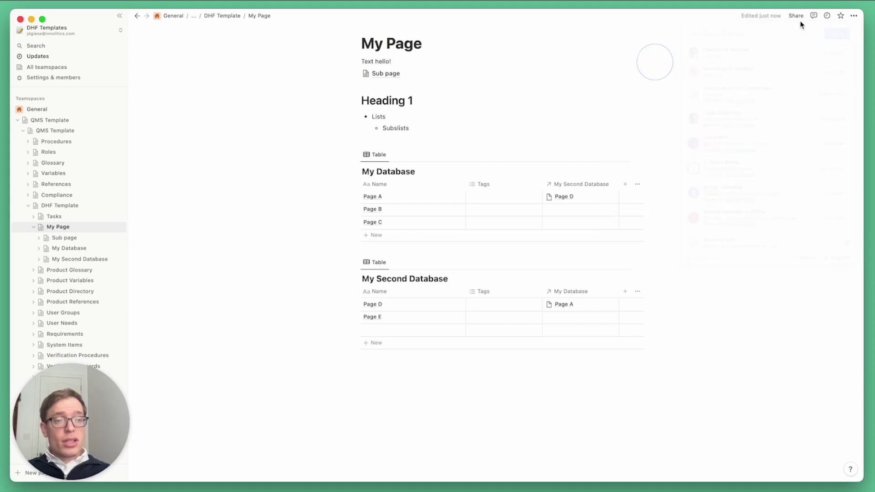
click(827, 17)
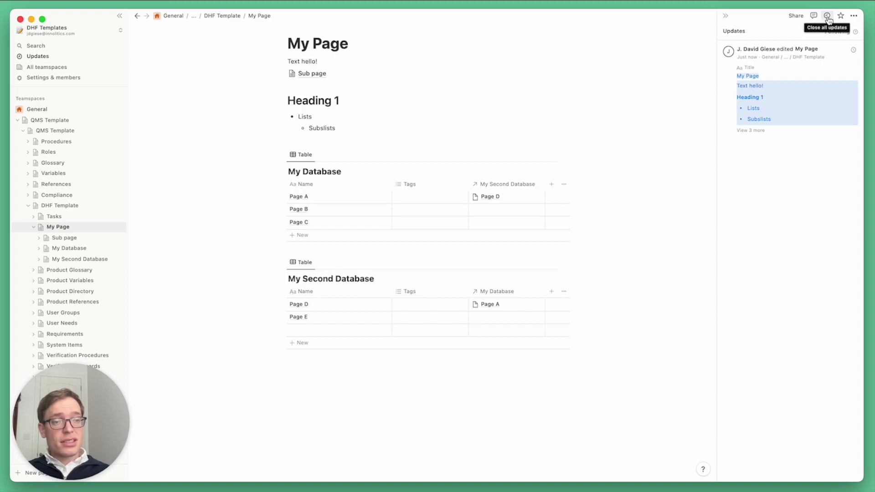
click(827, 16)
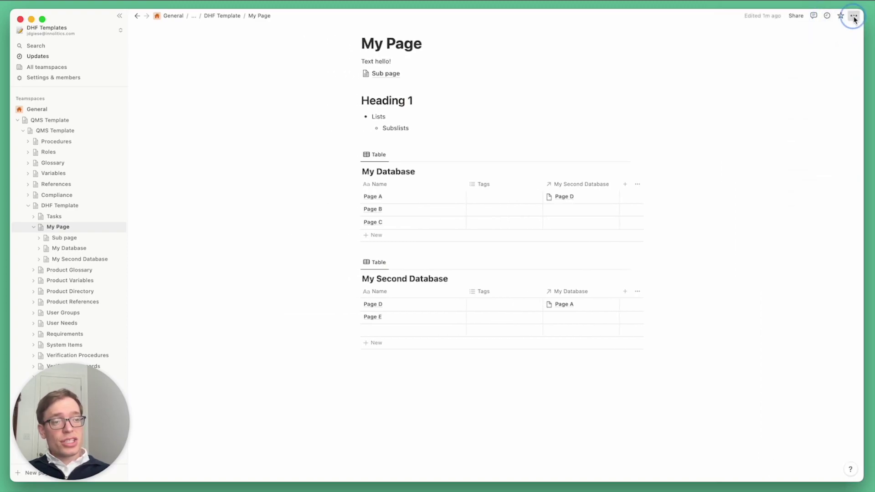
click(854, 16)
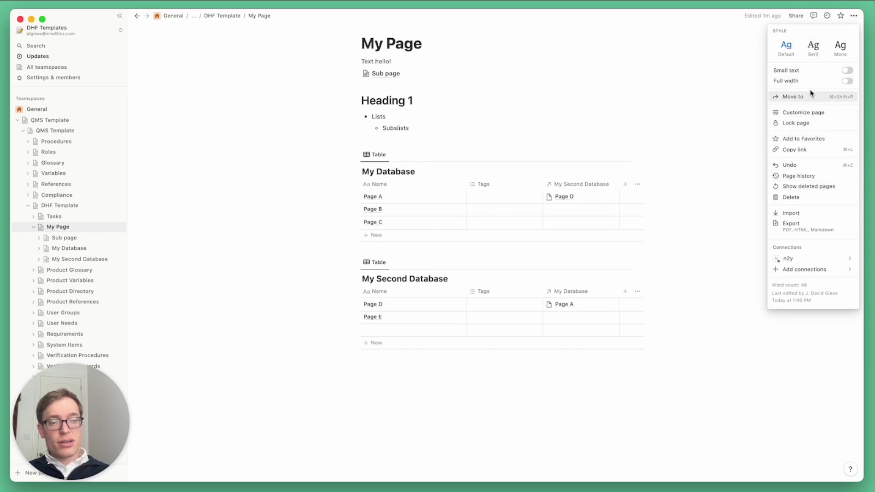
click(846, 81)
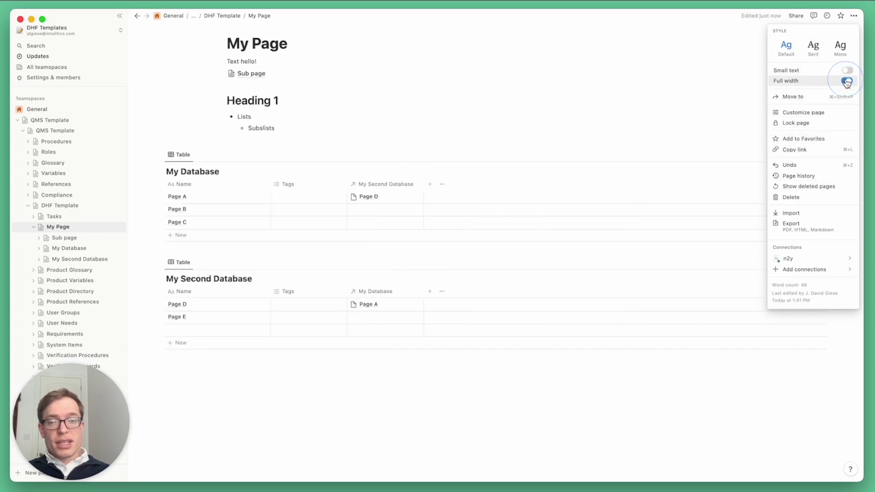
click(846, 83)
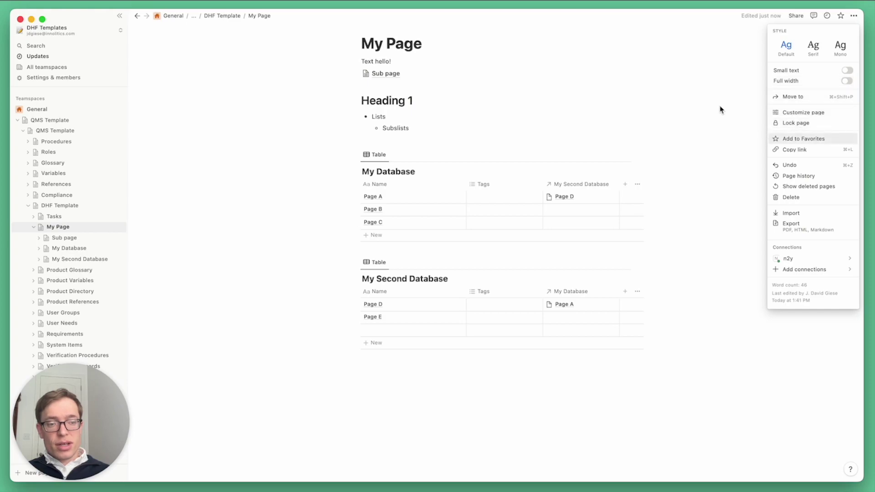
click(651, 90)
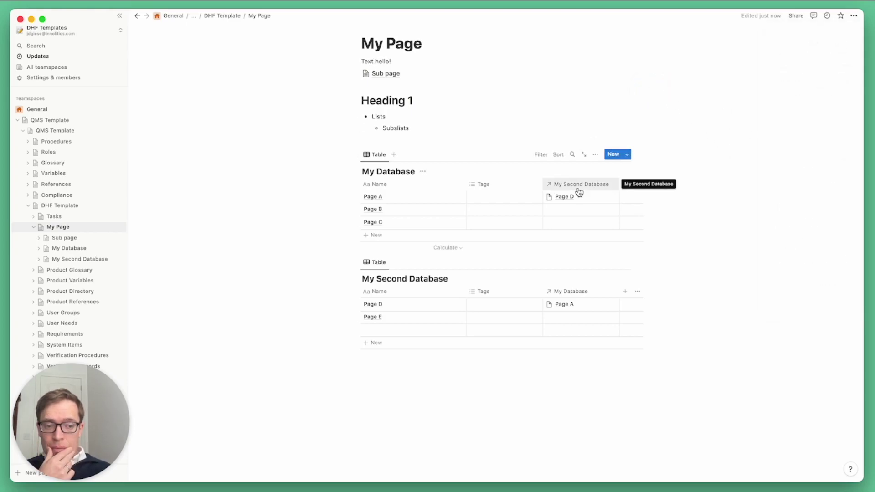
click(450, 390)
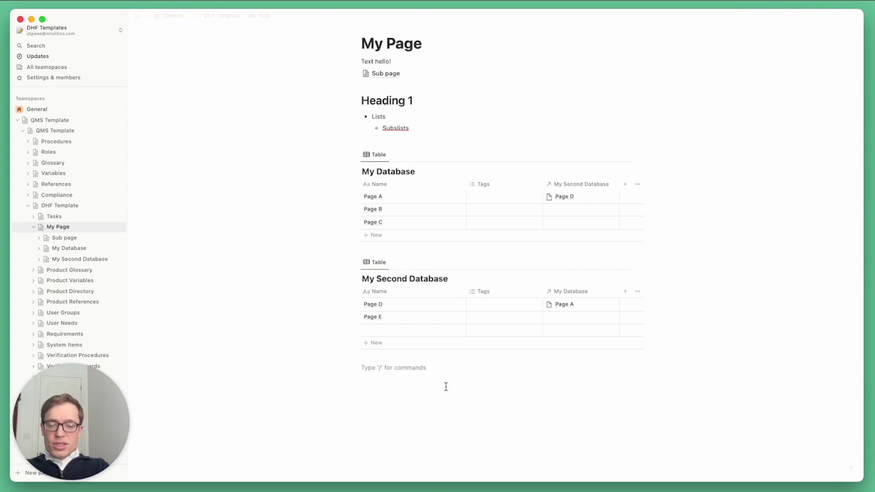
Type @ on the empty line below My Second Database to begin a mention.
text(@)
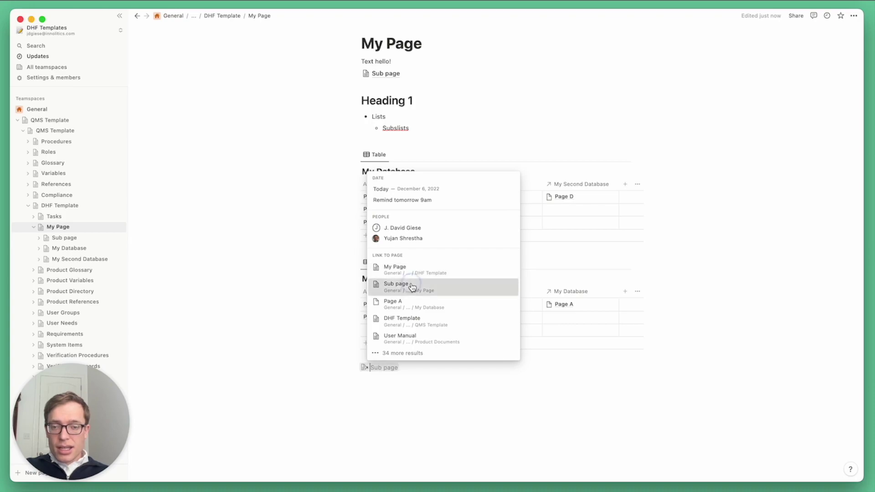
Mention 'Sub page' below My Second Database, check its link, and start an empty line beneath.
click(415, 286)
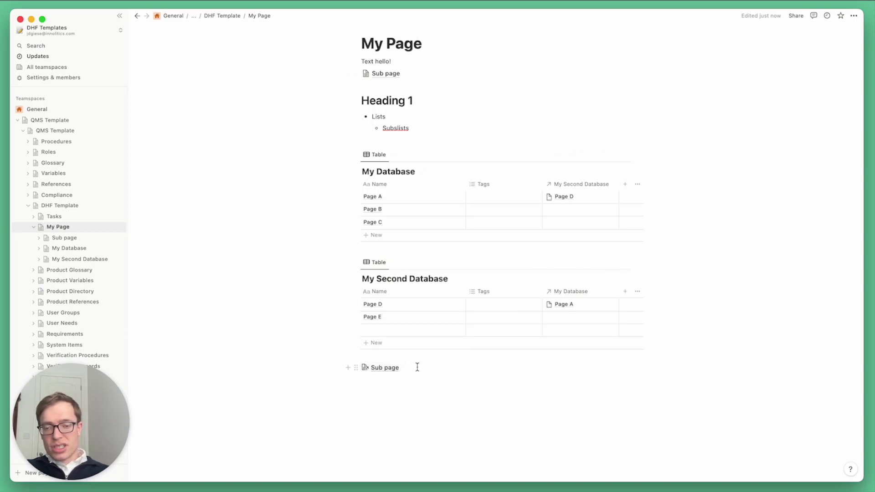
click(388, 74)
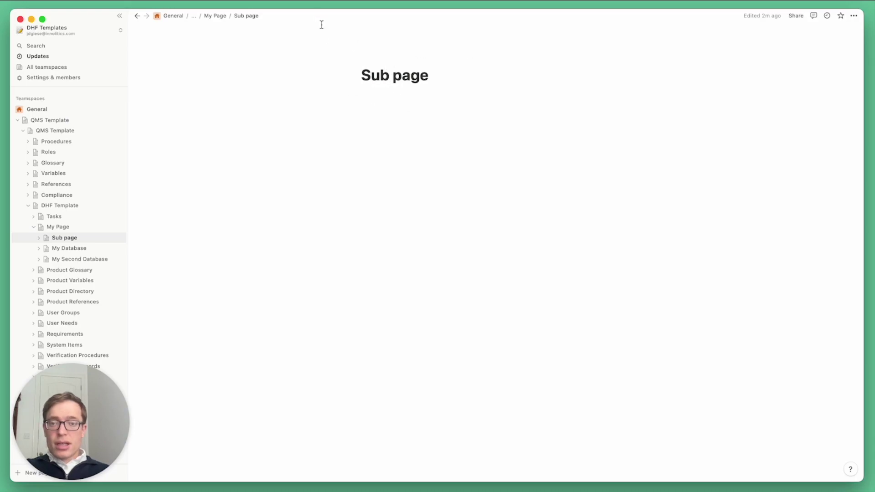
key(super+shift+u)
click(394, 410)
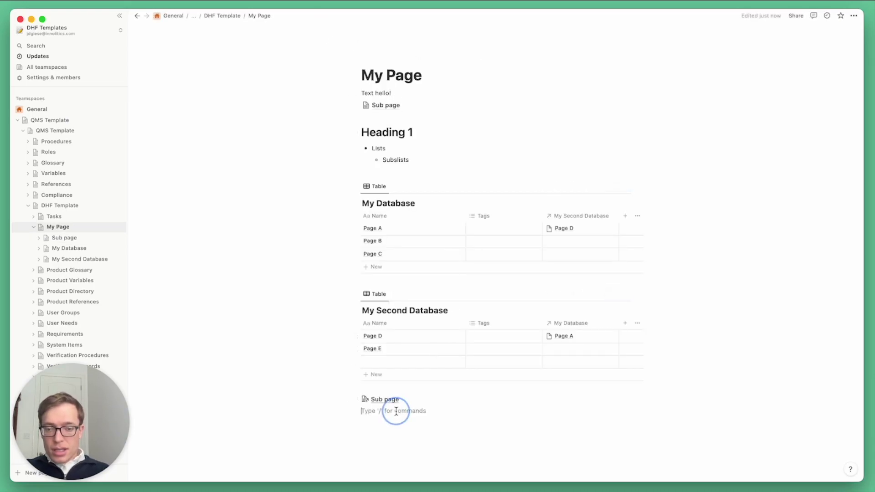
Link Page D via [[Page below the Sub page mention, open it, then open My Second Database.
text([[Page)
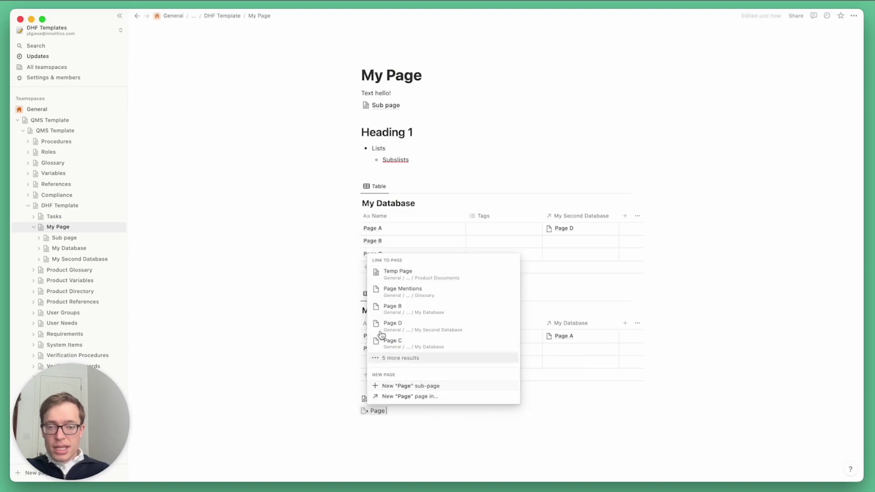
click(401, 325)
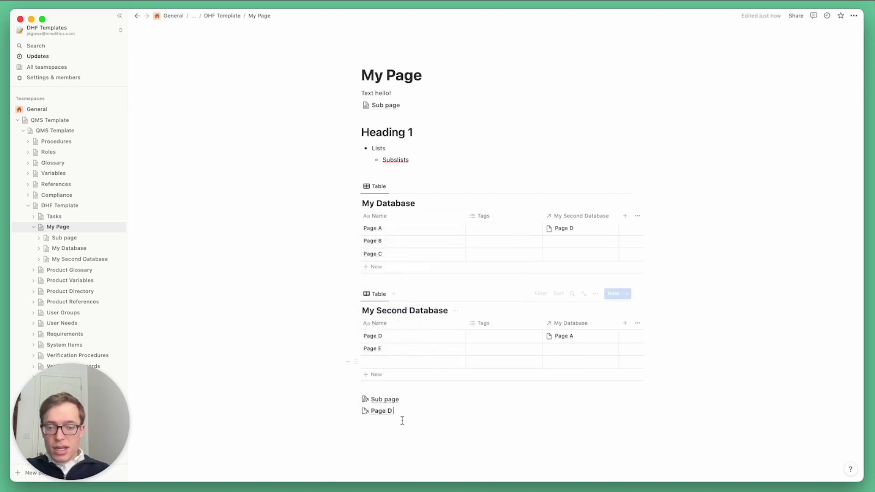
click(379, 411)
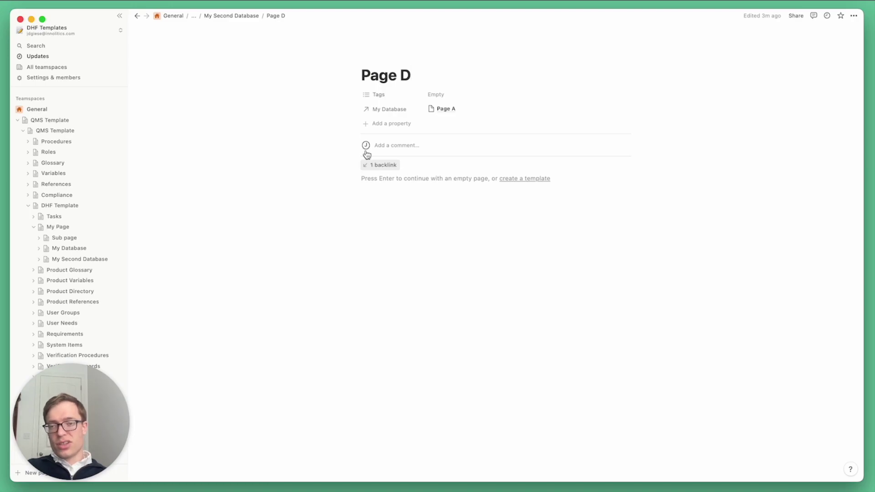
click(242, 19)
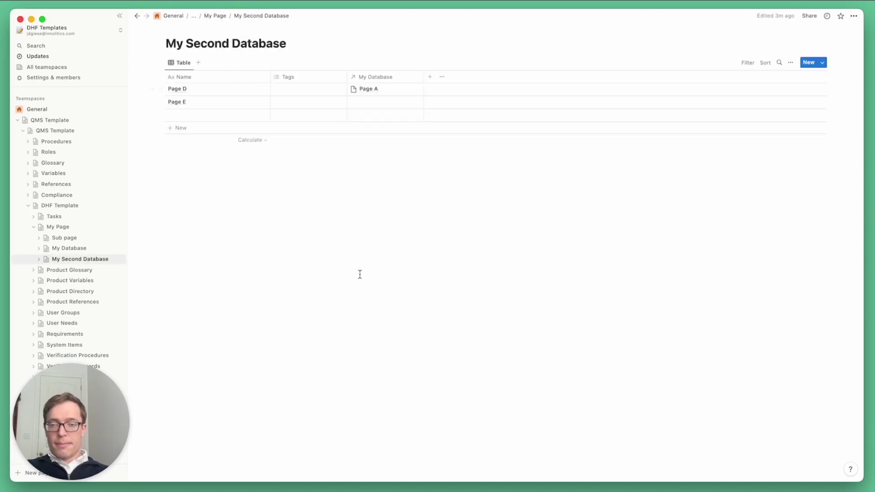
Return to My Page via breadcrumbs, select both links, and start an empty line below Page D.
click(214, 16)
scroll(373, 256, down, 3)
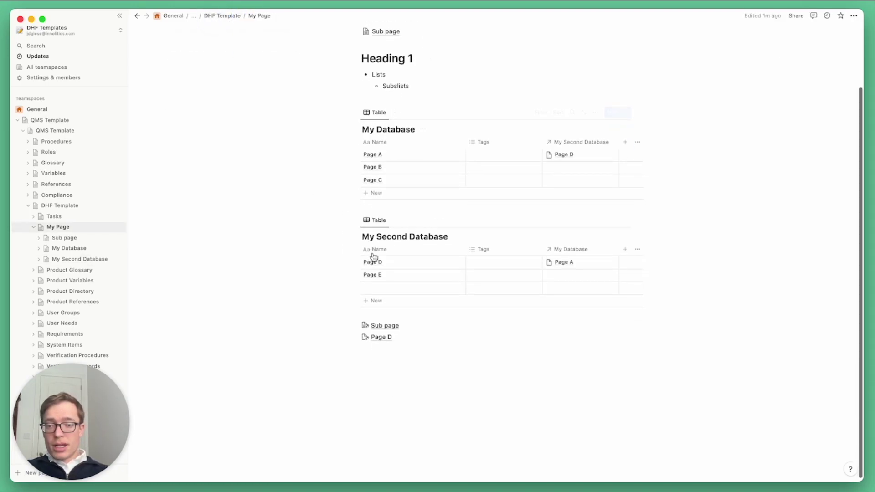
drag(411, 386, 349, 324)
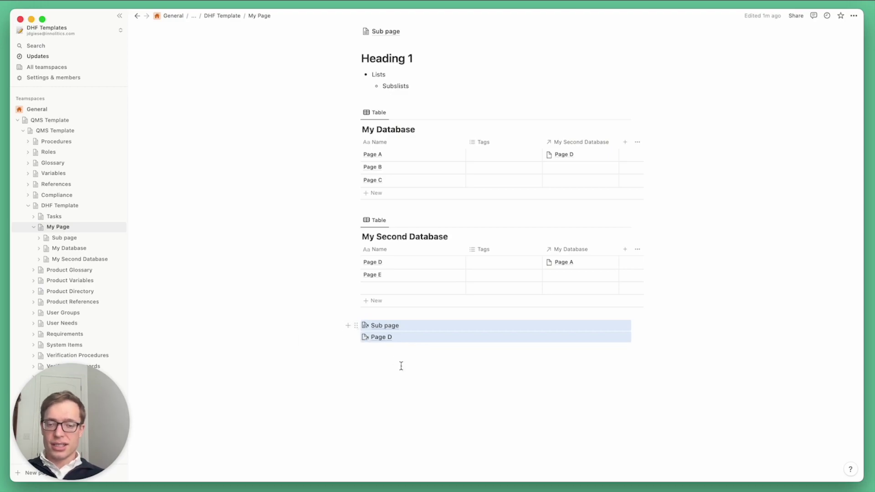
click(437, 385)
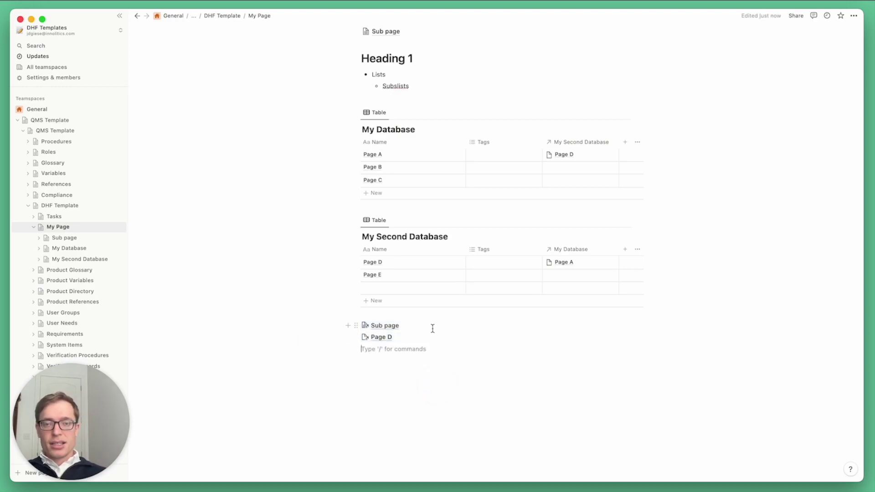